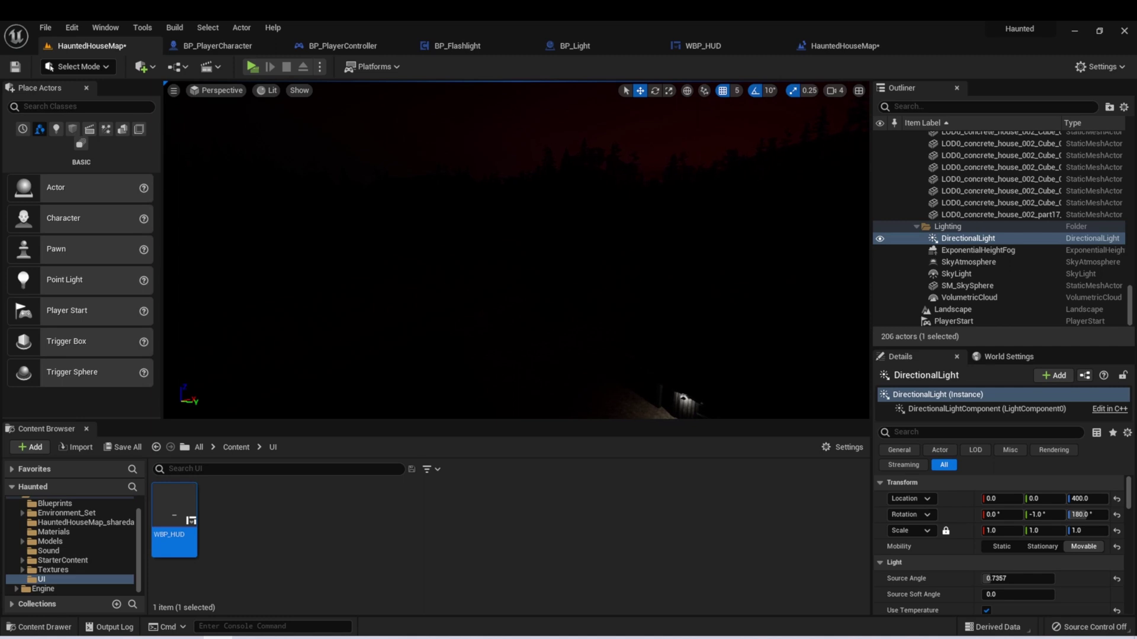
Inspect the dark map around the houses, switching the viewport shading to Unlit and back to Lit.
right_click_drag(517, 250, 518, 386)
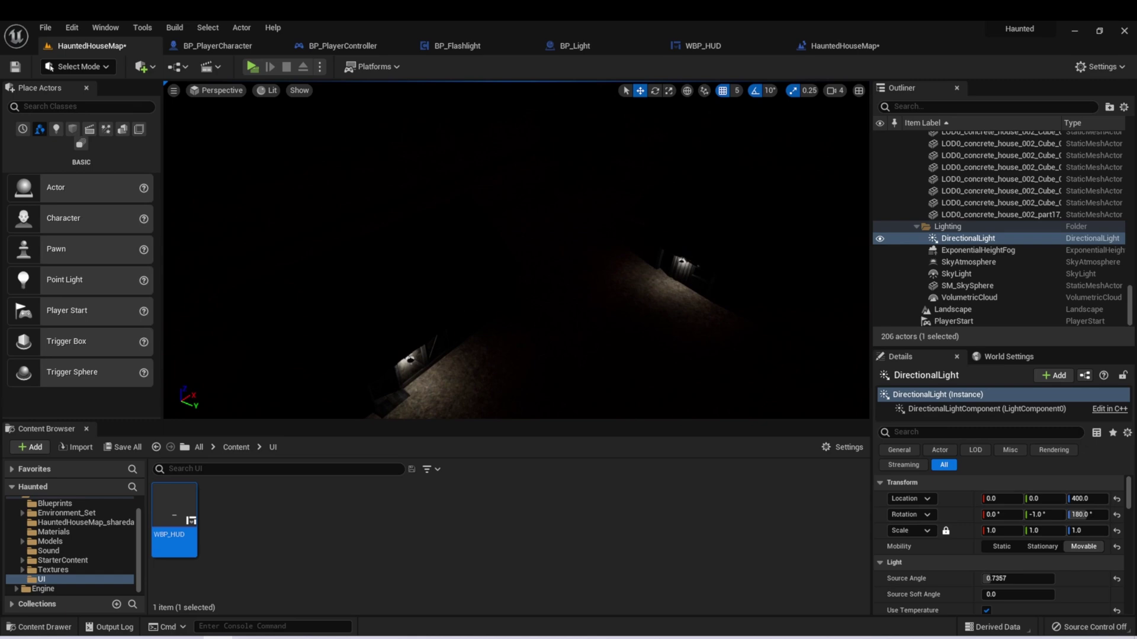
right_click_drag(516, 249, 555, 239)
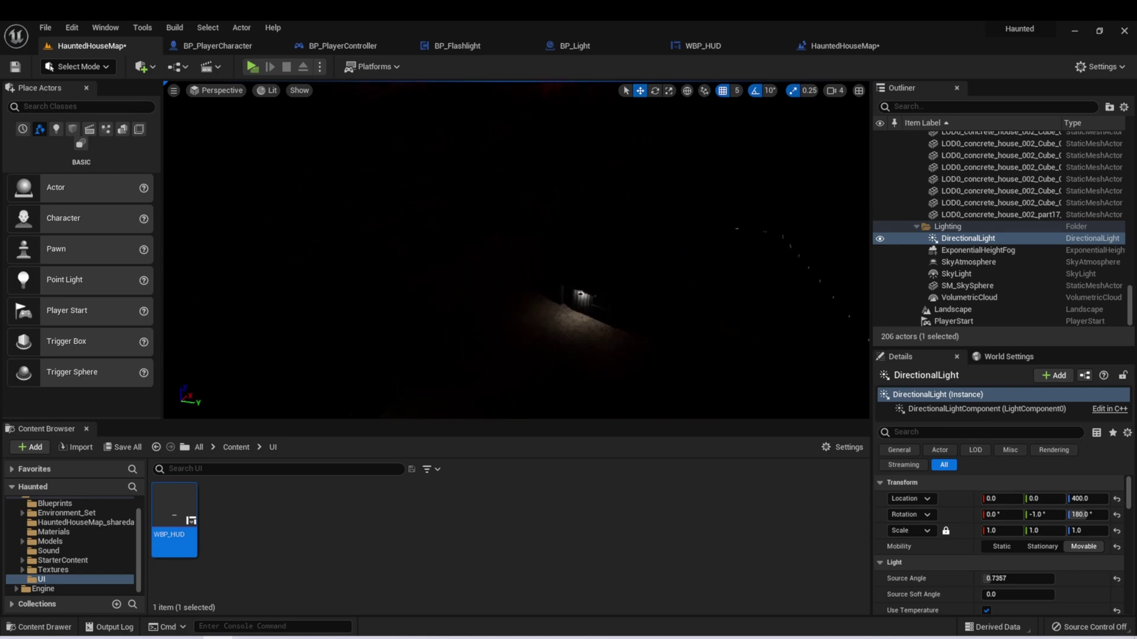
left_click(266, 91)
left_click(291, 136)
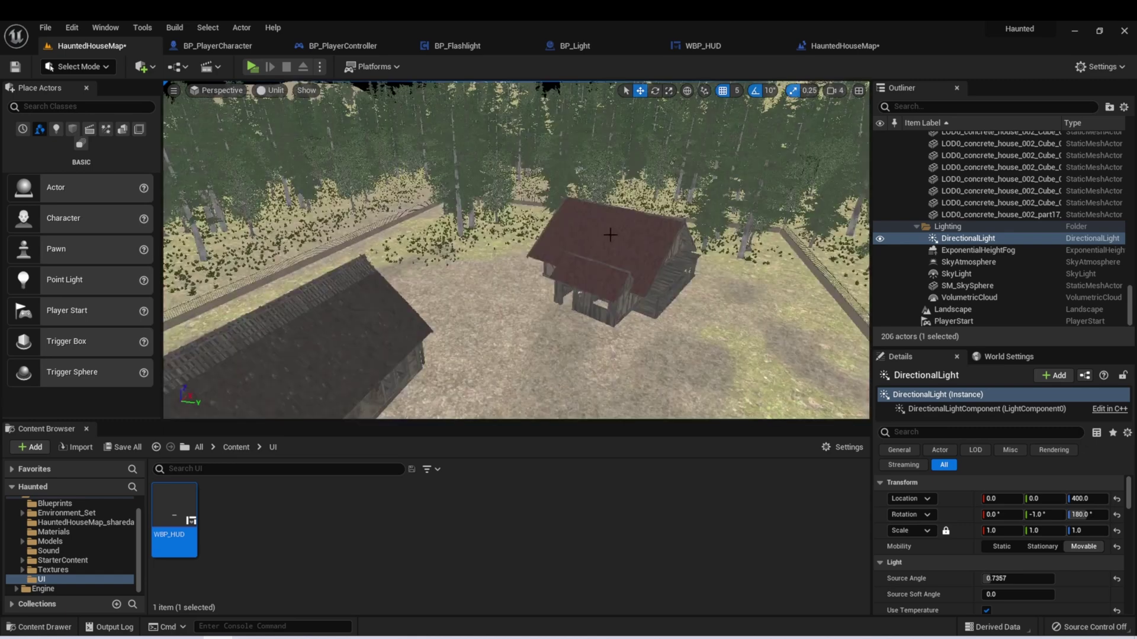
mouse_move(618, 233)
right_mouse_down()
mouse_move(564, 245)
mouse_move(511, 198)
mouse_move(479, 252)
mouse_move(571, 205)
mouse_move(613, 242)
mouse_move(702, 237)
mouse_move(614, 234)
right_mouse_up()
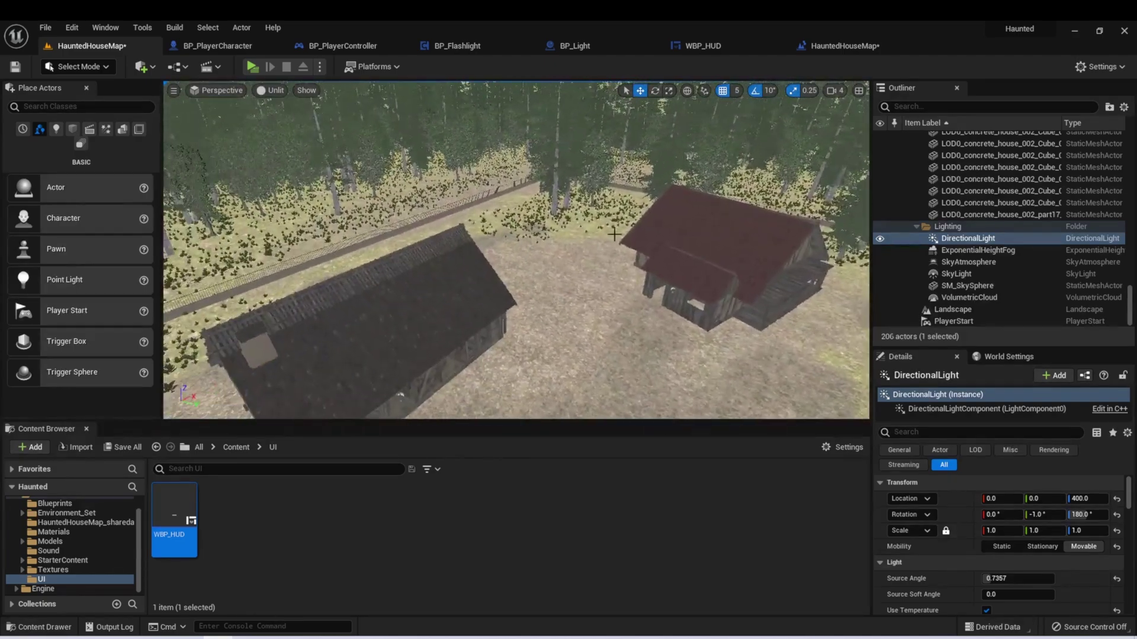
left_click(271, 90)
left_click(298, 119)
left_click(1043, 515)
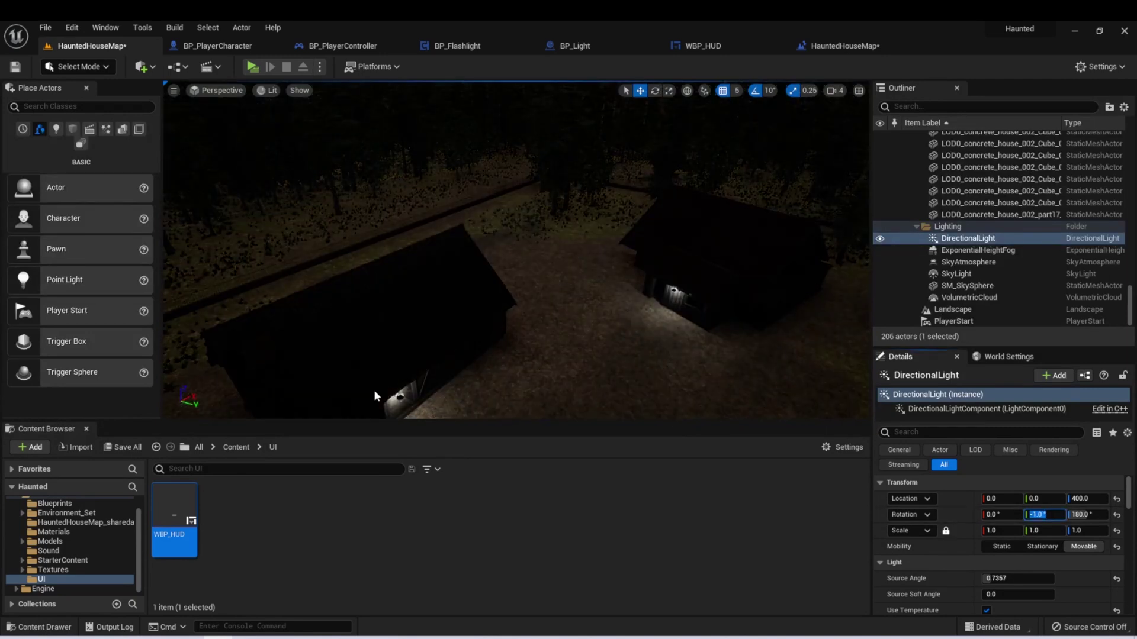
right_click_drag(640, 260, 642, 193)
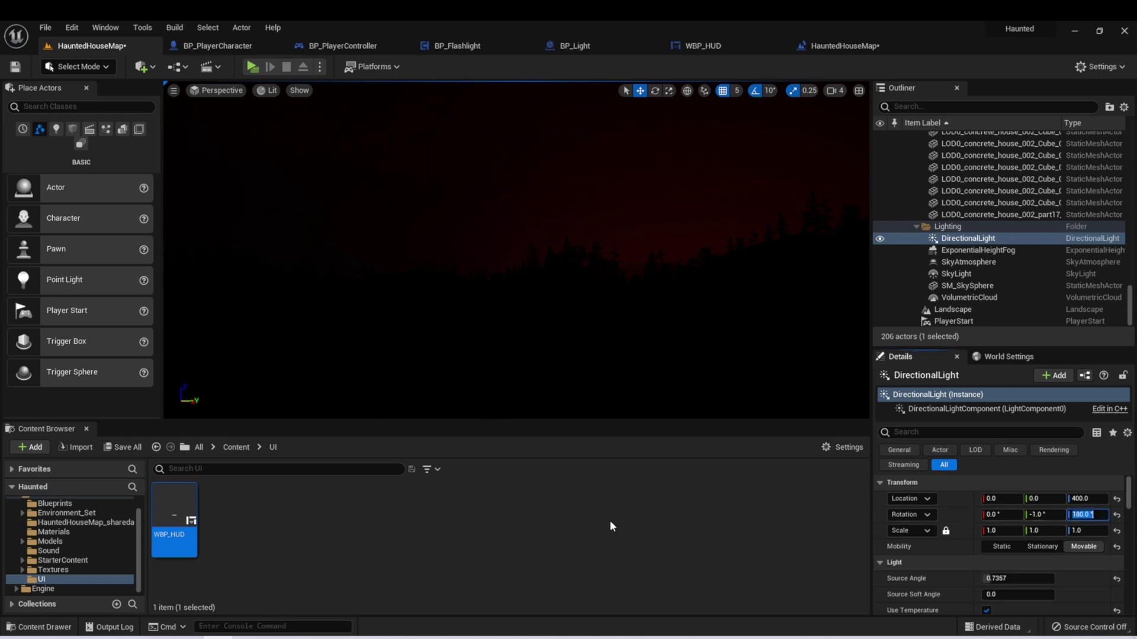
Open the level blueprint and examine the Set Night call and the SetNight event that rotates the DirectionalLight.
left_click(179, 66)
left_click(234, 150)
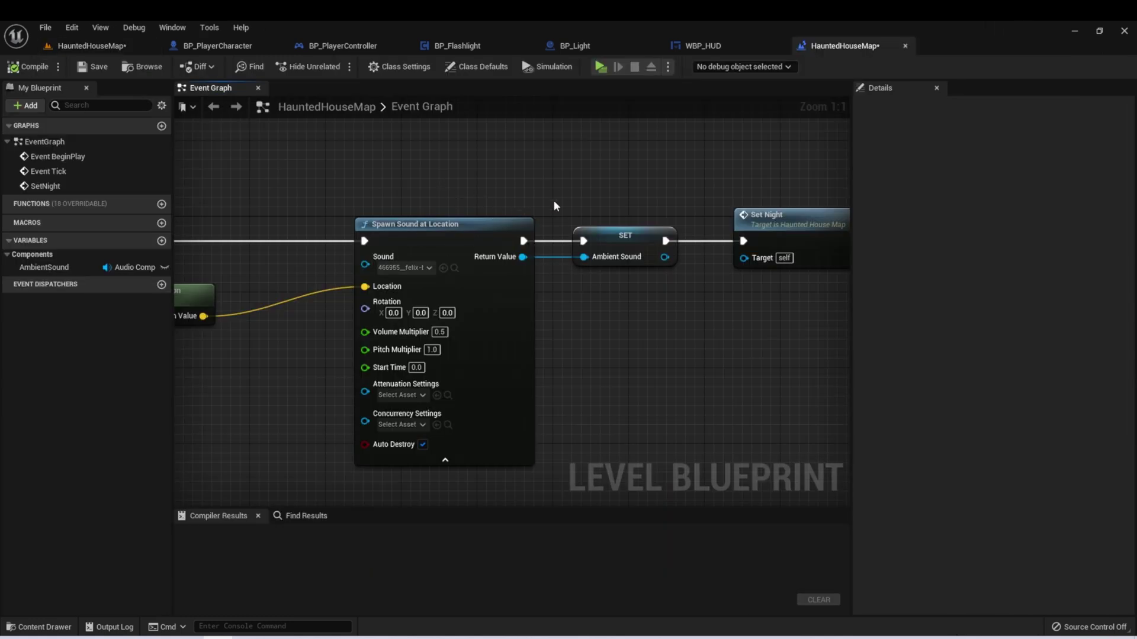
left_click(769, 235)
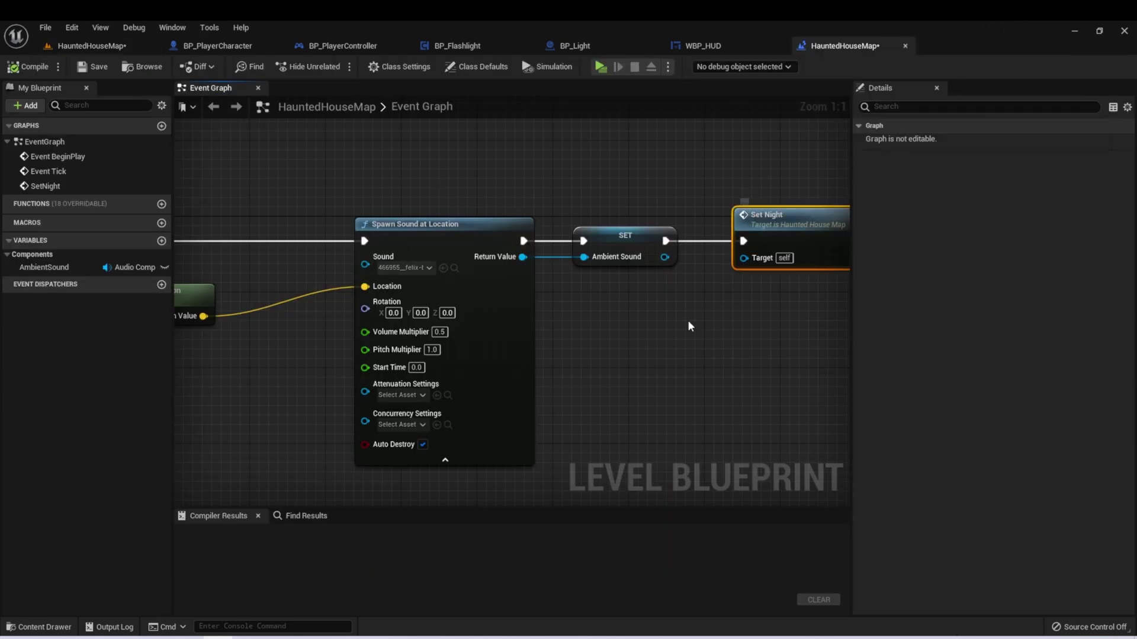
right_click_drag(688, 408, 826, 100)
right_click_drag(386, 225, 368, 146)
left_click(329, 237)
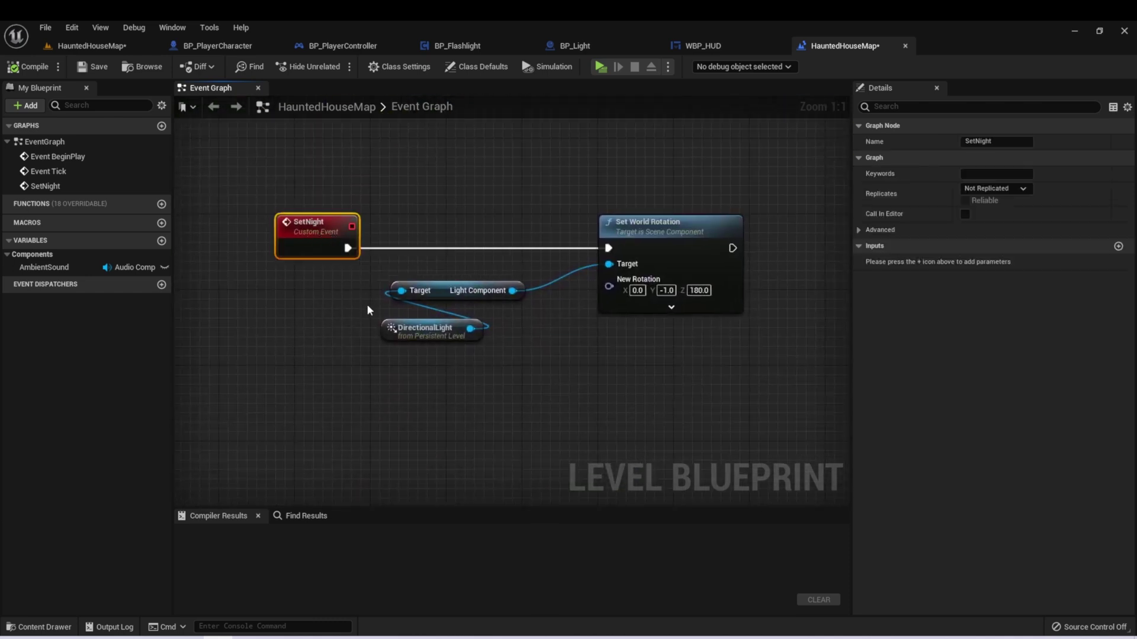
left_click(415, 335)
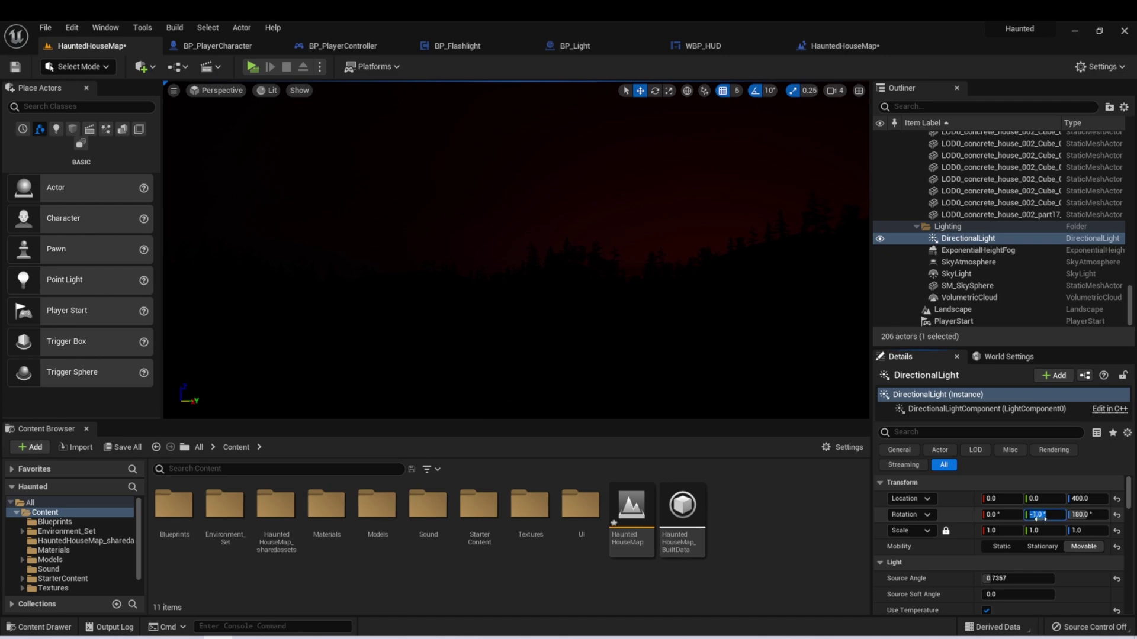
Set the DirectionalLight's Y rotation to -30° in the level and play-test the map.
left_click(1041, 520)
type("-30")
key("Return")
mouse_move(508, 228)
right_mouse_down()
mouse_move(515, 331)
mouse_move(504, 319)
mouse_move(501, 240)
right_mouse_up()
left_click(253, 66)
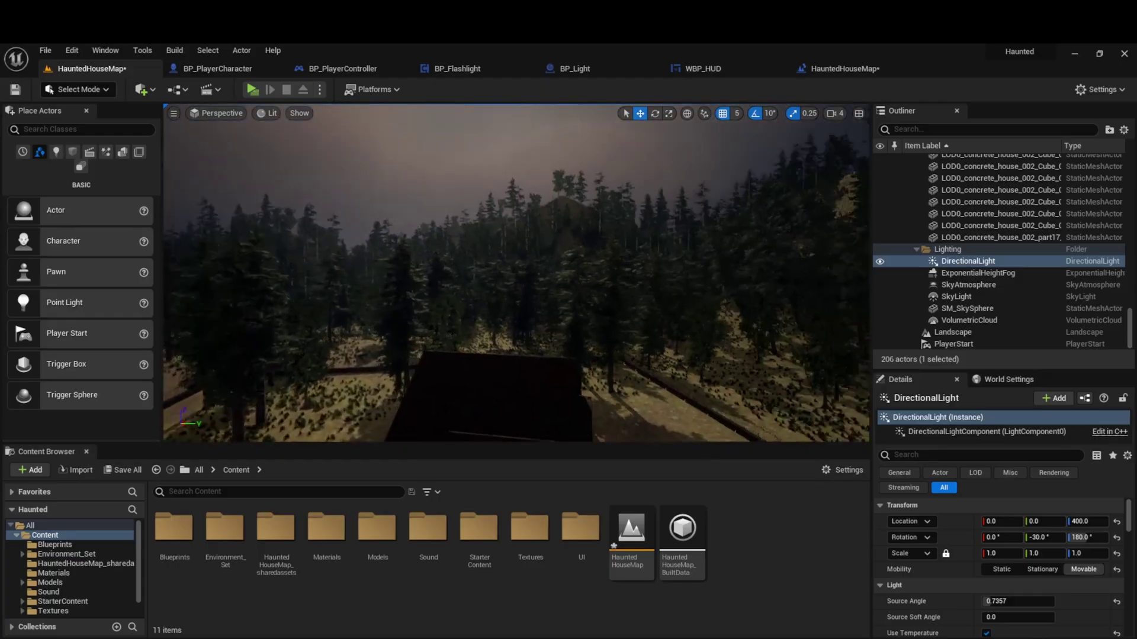
Switch the level editor from Select mode to Foliage mode above the house clearing.
right_click_drag(517, 272, 852, 291)
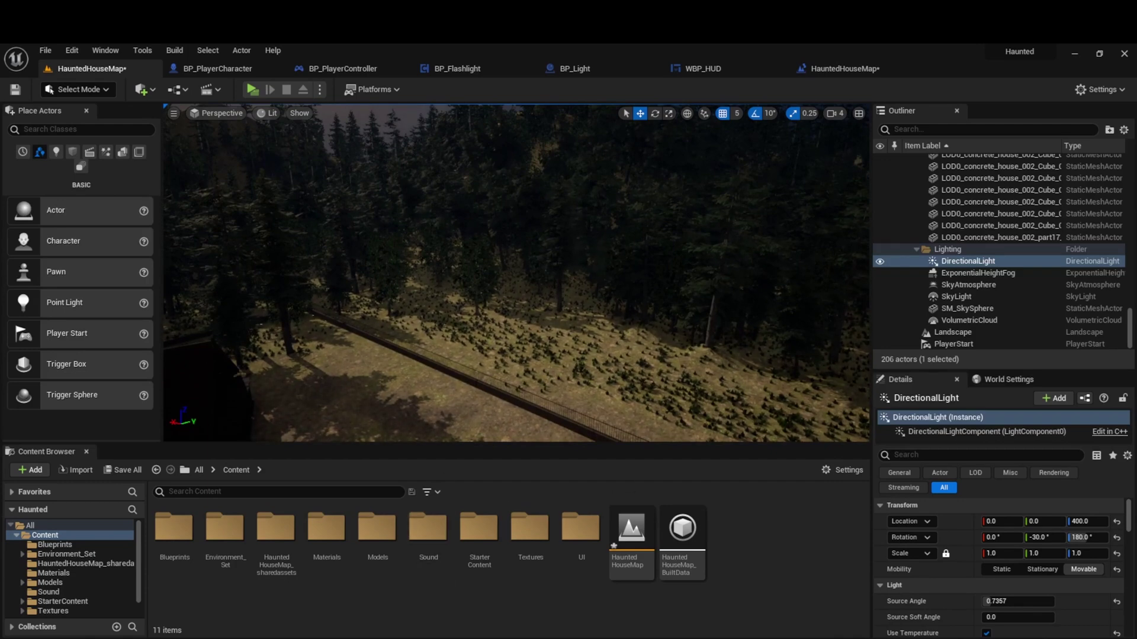
left_click(106, 89)
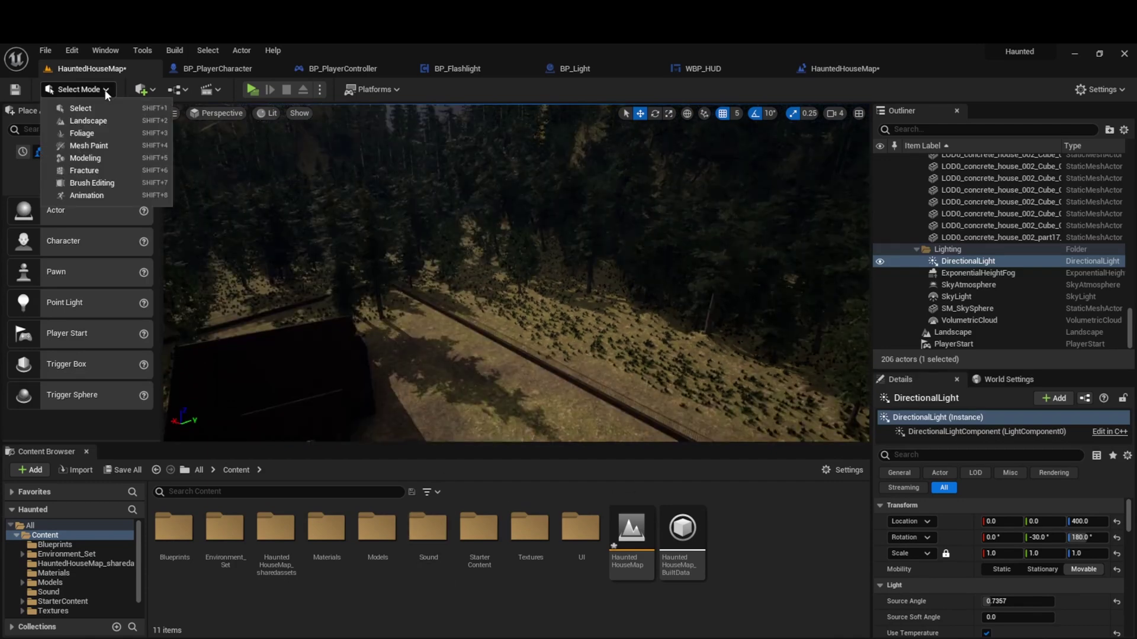
left_click(95, 135)
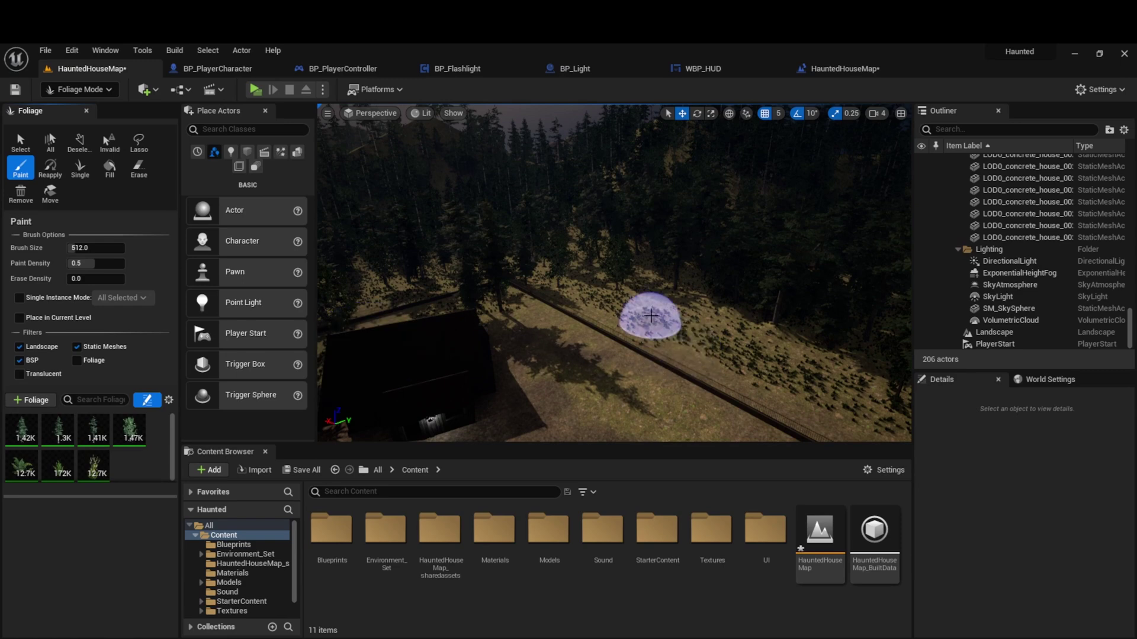
right_click_drag(650, 313, 616, 354)
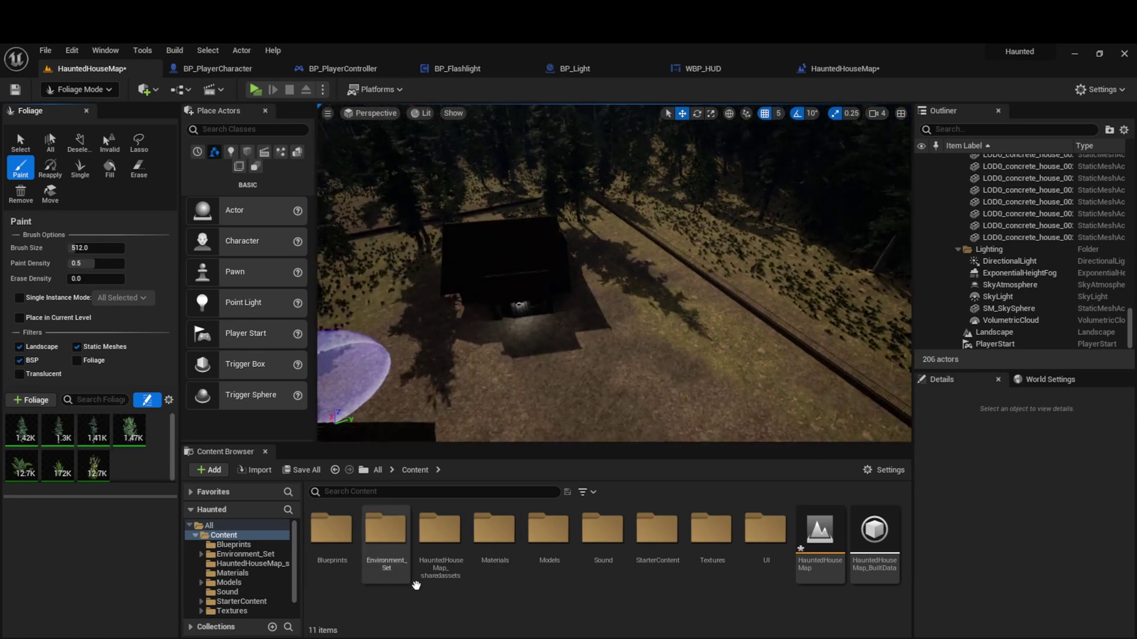
Add the Poplar_07_Forest mesh from Environment_Set/Environment/Foliage/Models to the foliage types.
double_click(399, 540)
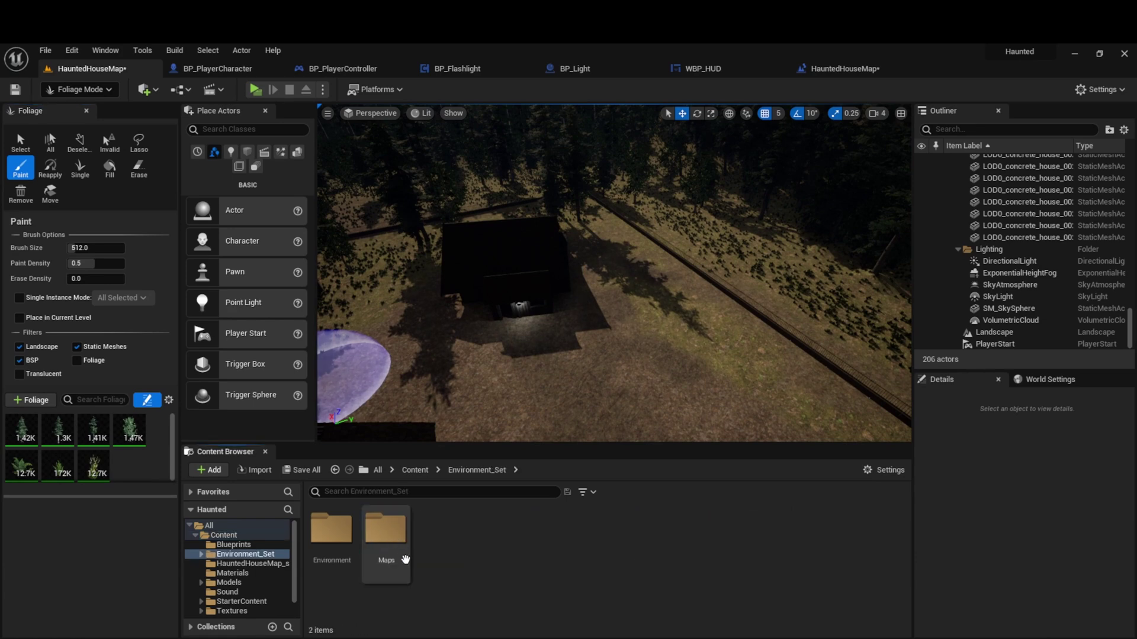
double_click(322, 538)
double_click(330, 532)
double_click(392, 544)
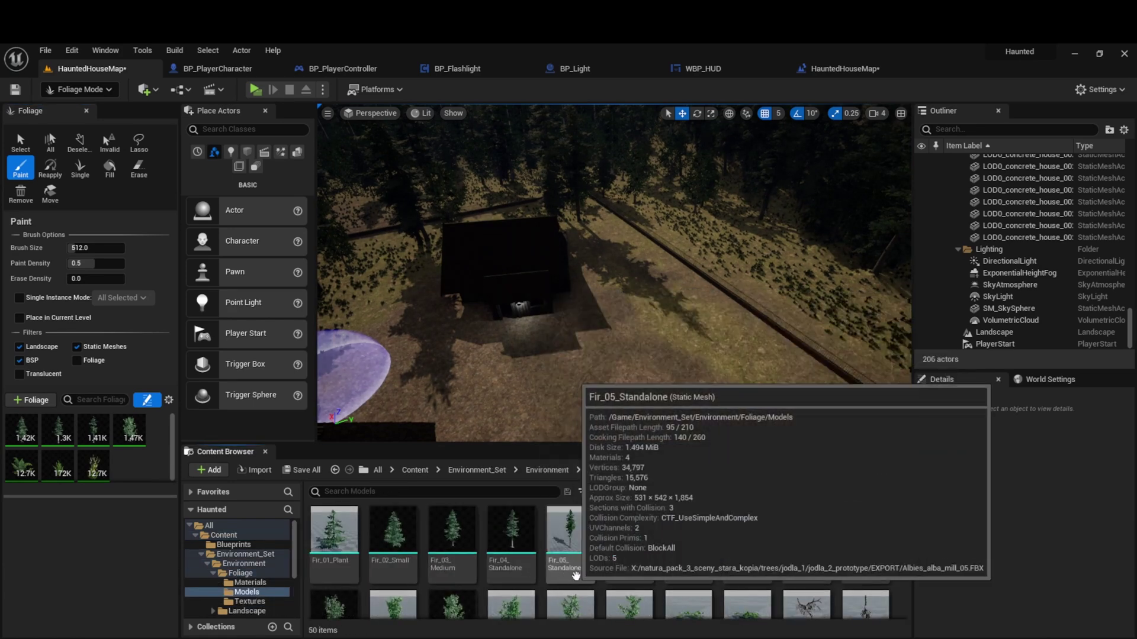
scroll(628, 556, "down", 3)
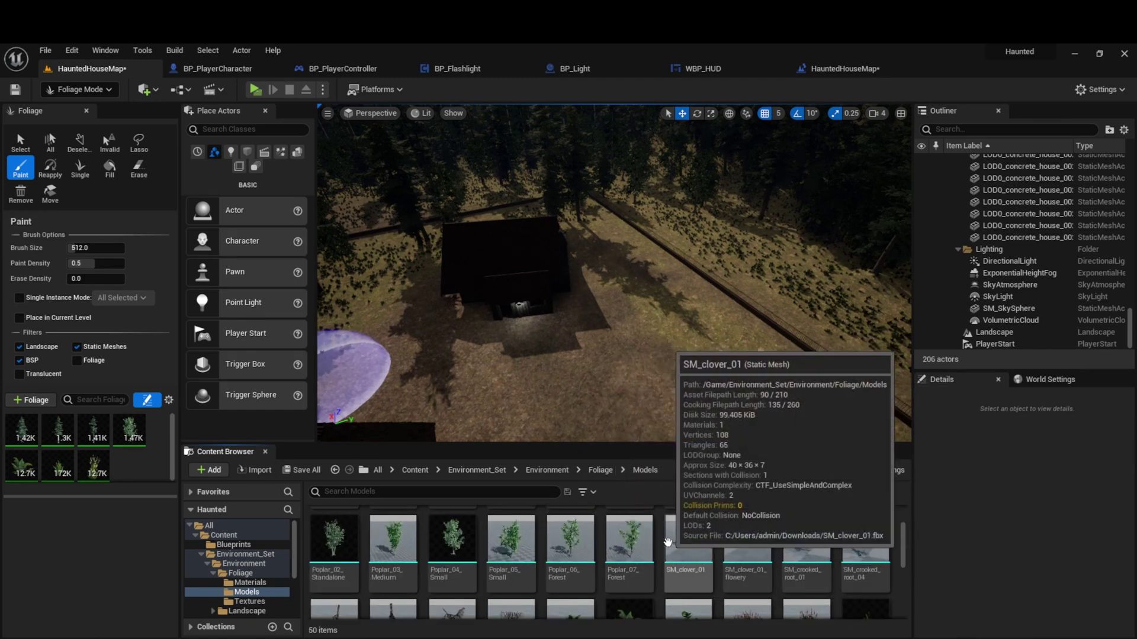
left_click_drag(629, 539, 119, 493)
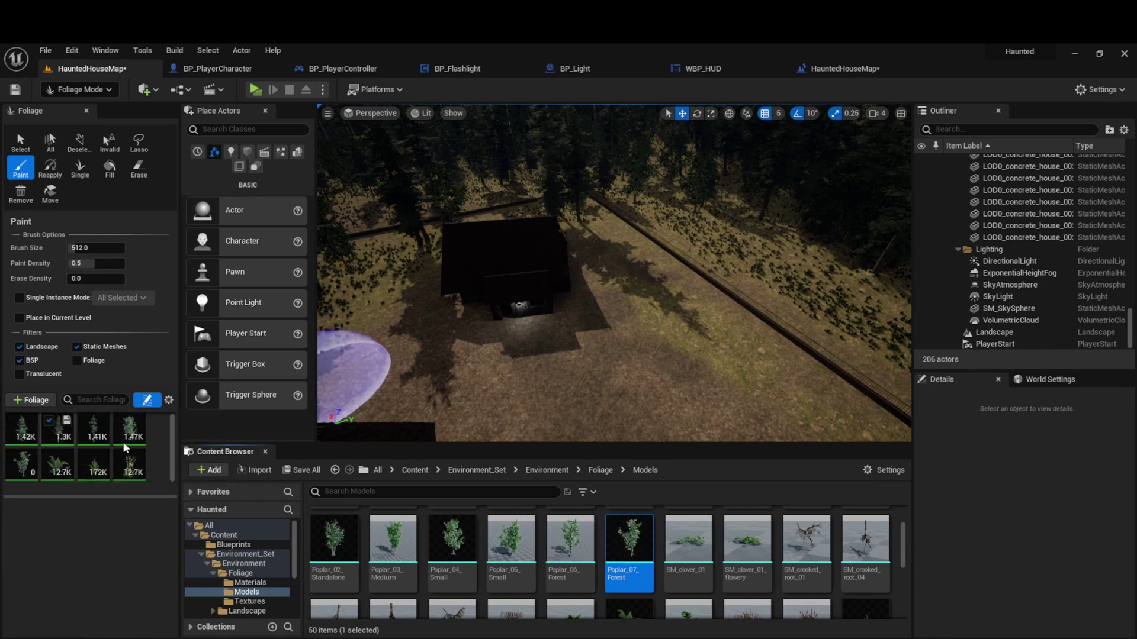
Review the painting density settings of the fir, poplar, fern and grass bush foliage types.
left_click(27, 432)
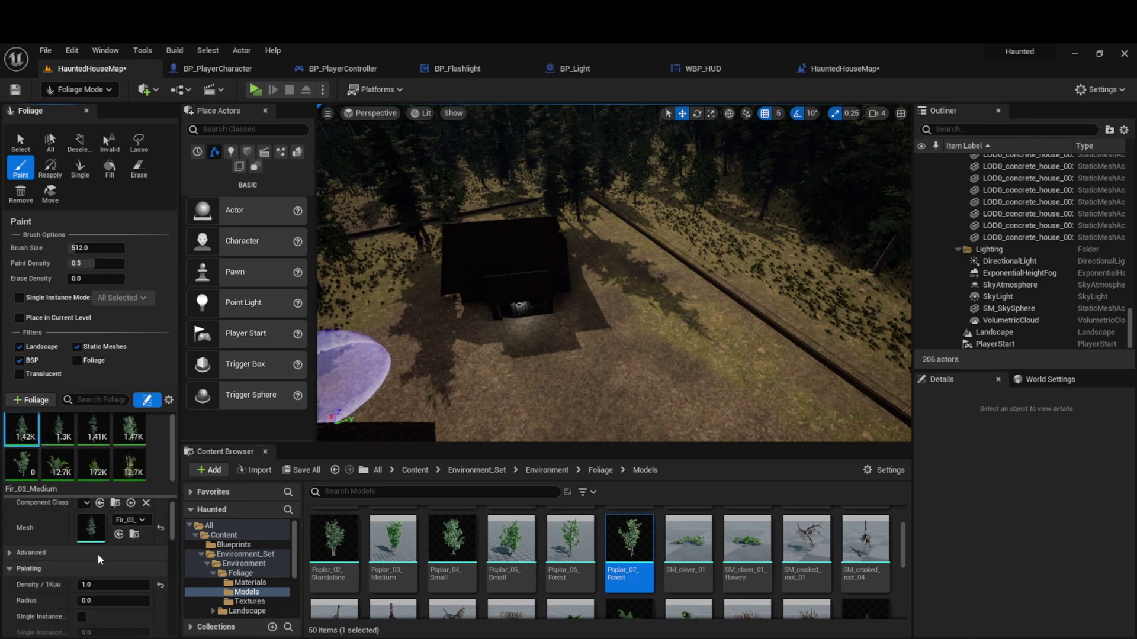
scroll(89, 583, "down", 1)
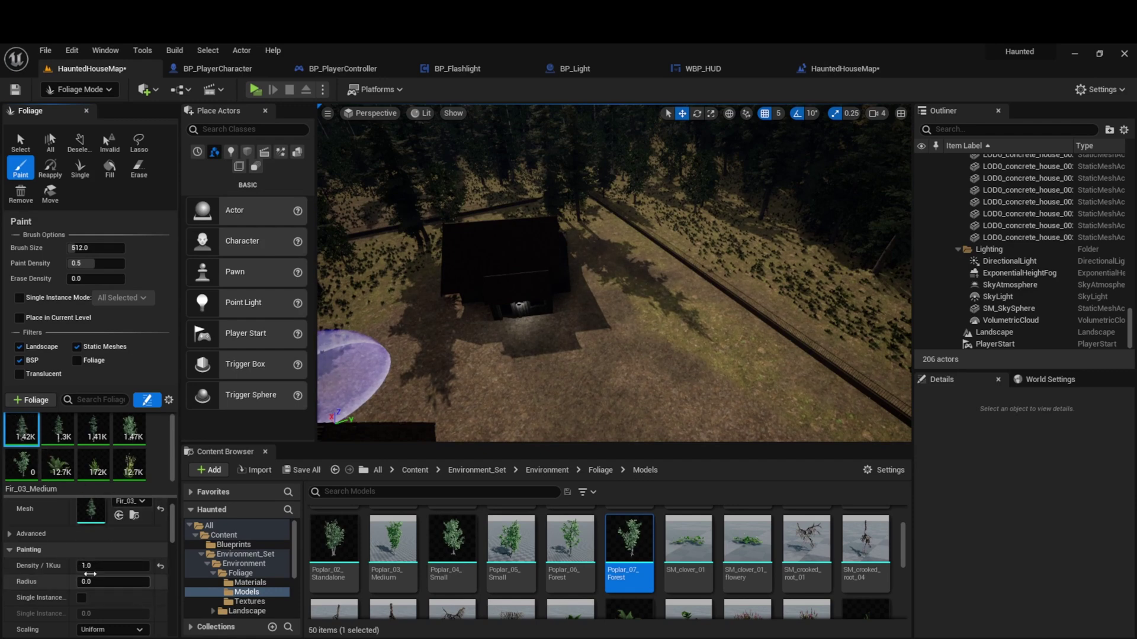
left_click(95, 465)
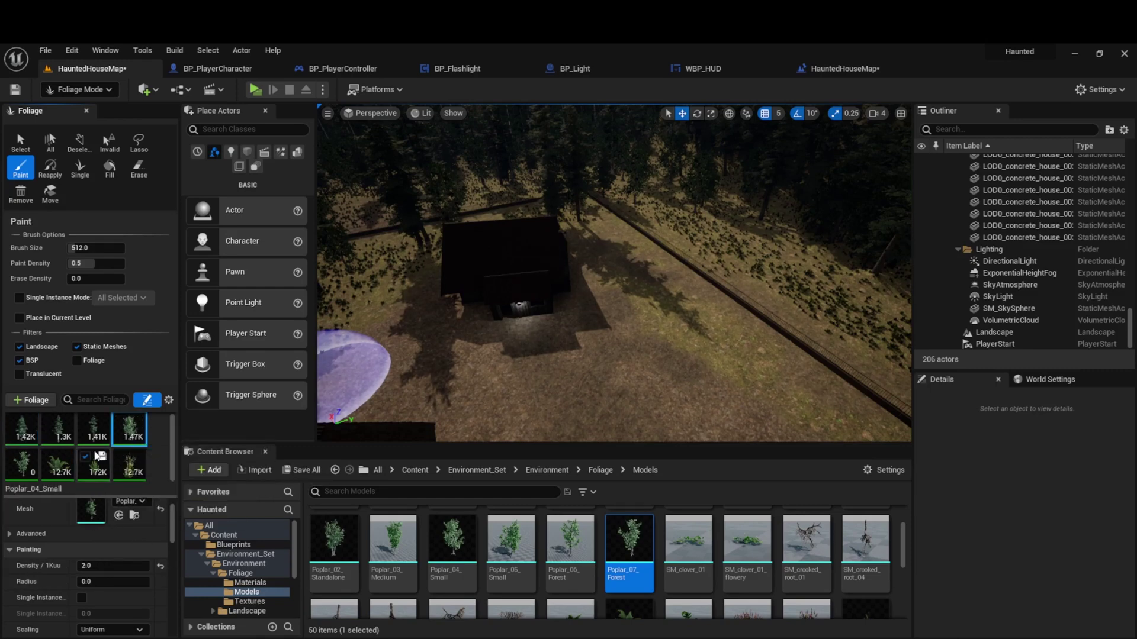
left_click(18, 471)
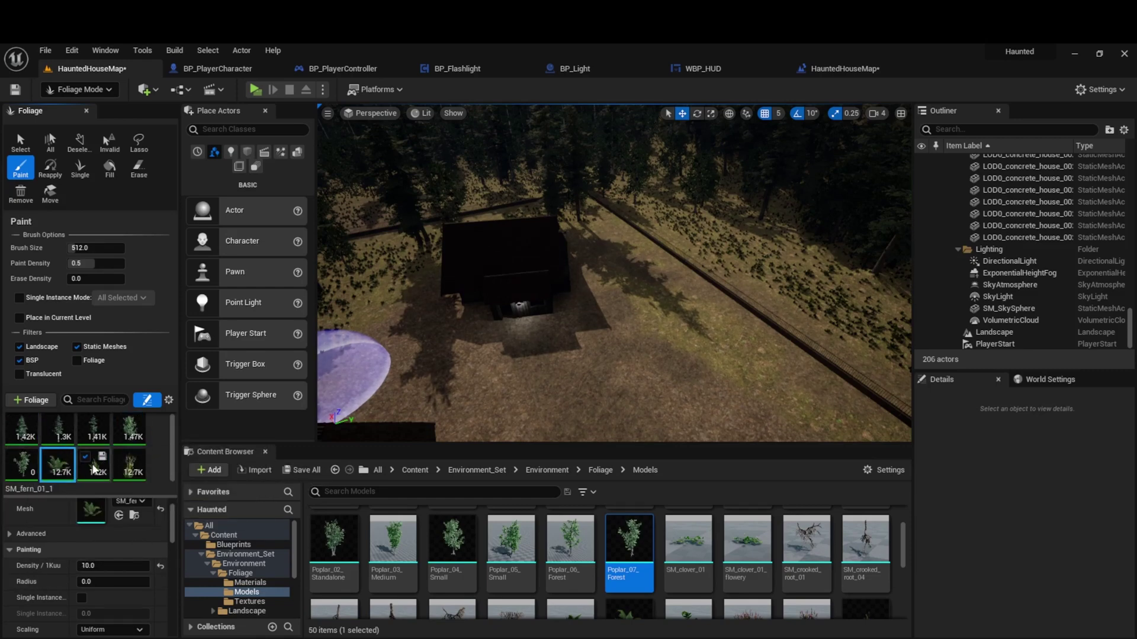
left_click(133, 467)
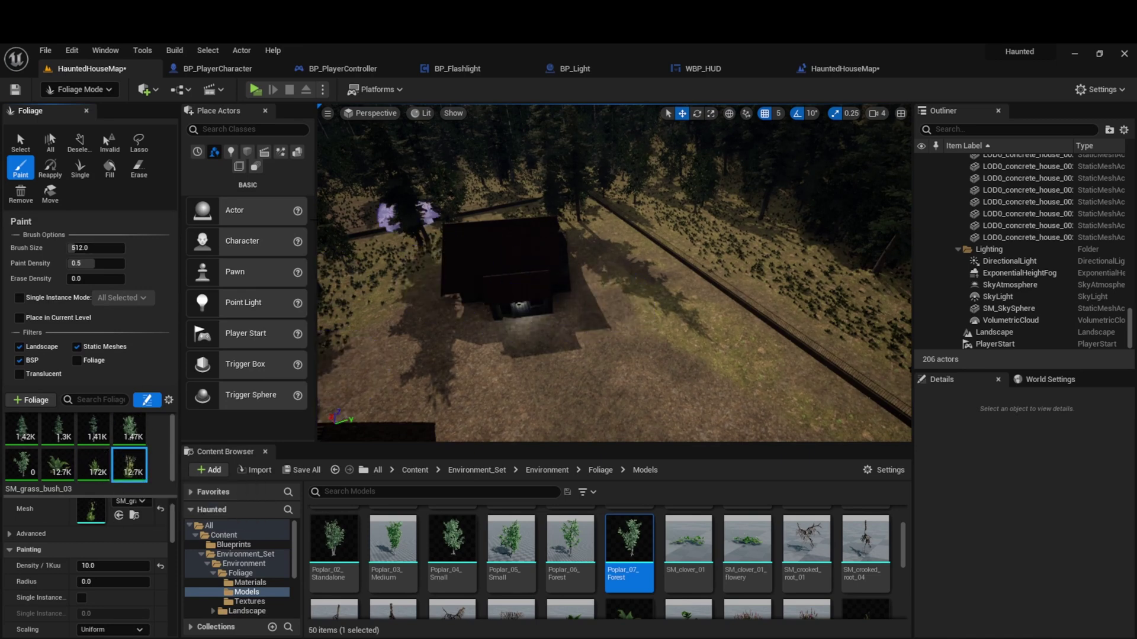
Set the foliage paint brush size to 1024.
right_click_drag(515, 303, 598, 302)
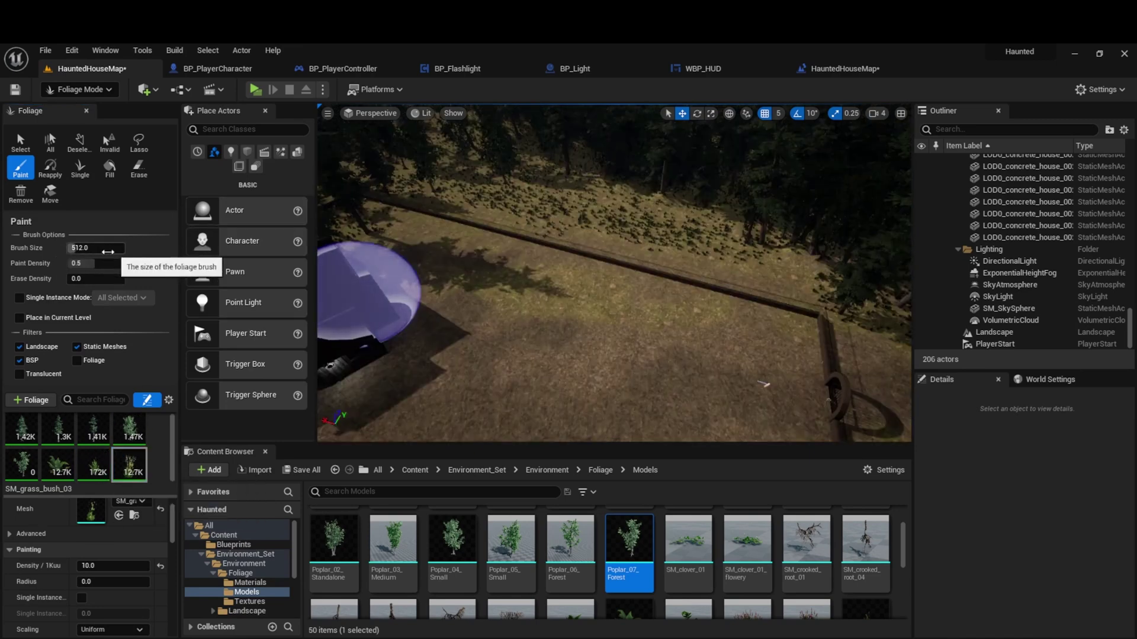
left_click(75, 263)
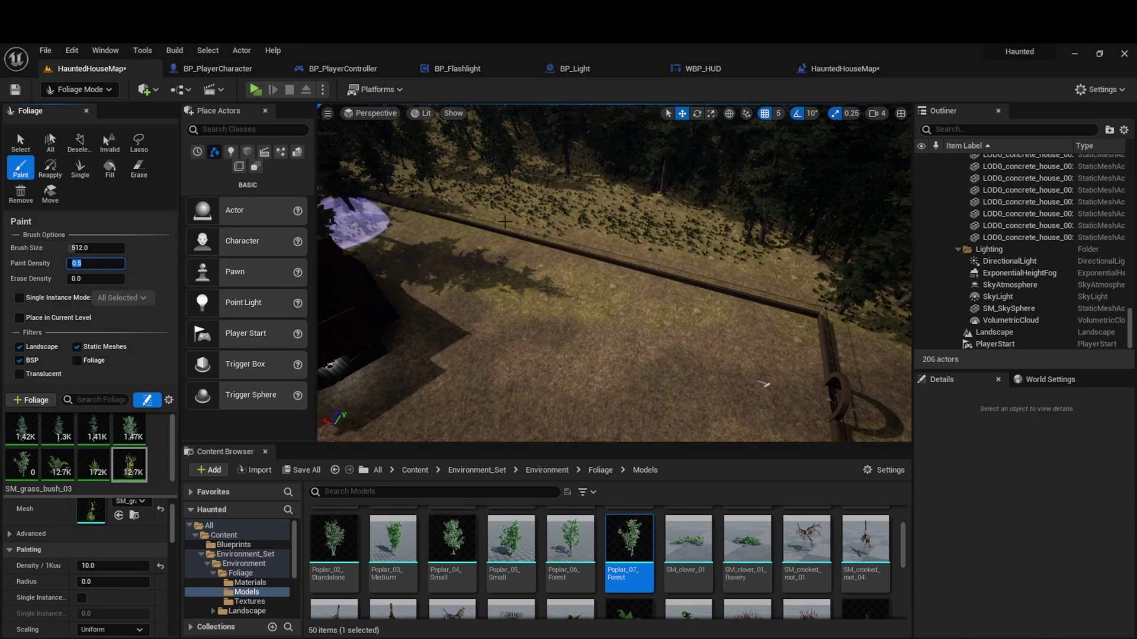
left_click(95, 247)
type("1024")
key("Return")
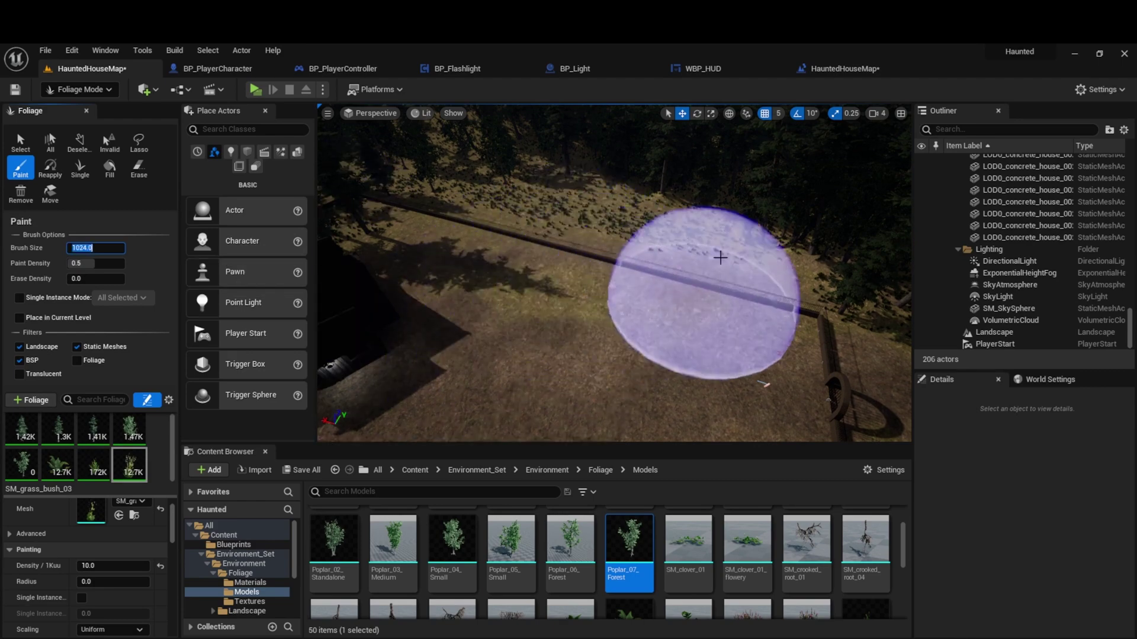
Set the paint density to 0.1 and paint a sparse strip of mixed foliage across the bare landscape.
mouse_move(505, 331)
right_mouse_down()
mouse_move(657, 327)
mouse_move(711, 301)
mouse_move(621, 303)
mouse_move(598, 332)
right_mouse_up()
key("w")
mouse_move(592, 290)
right_mouse_down()
mouse_move(592, 278)
mouse_move(680, 256)
right_mouse_up()
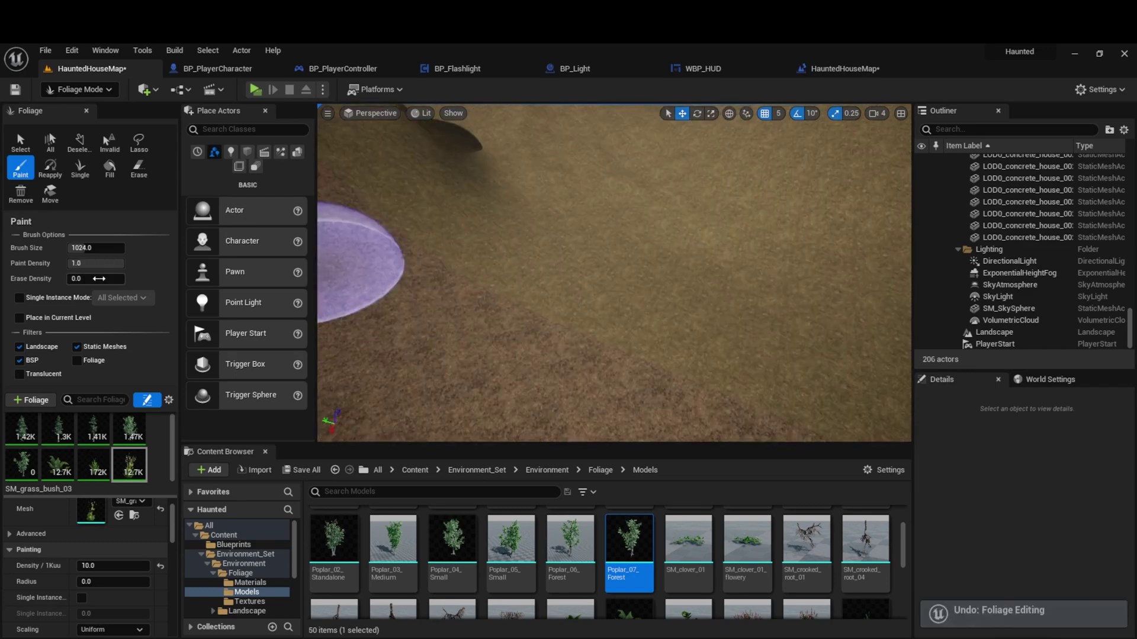
left_click(105, 263)
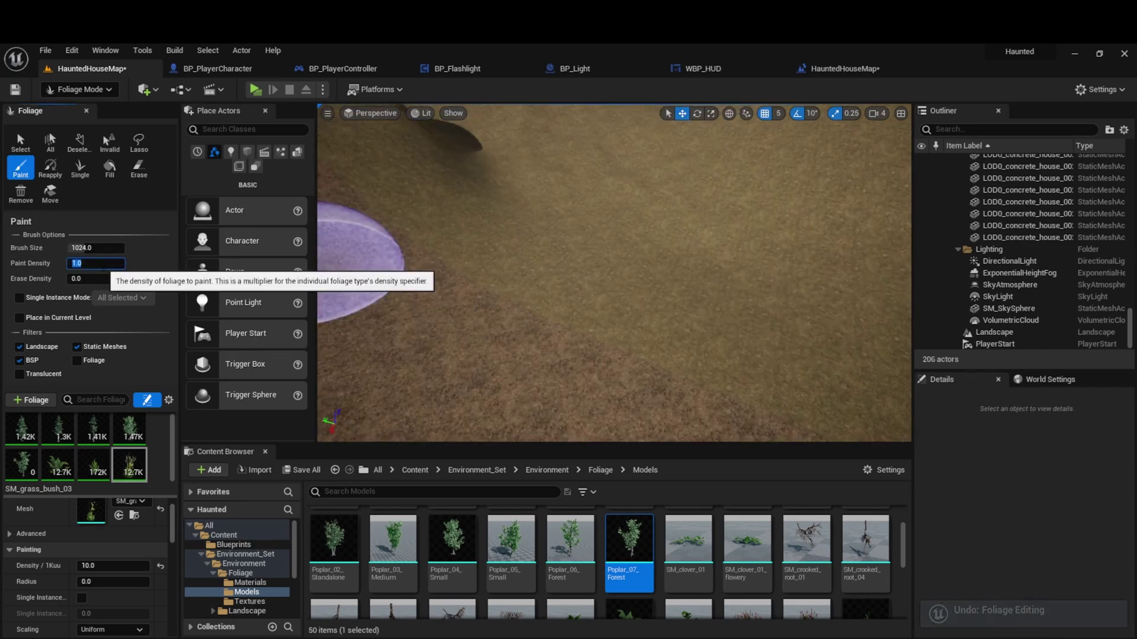
type("0.1")
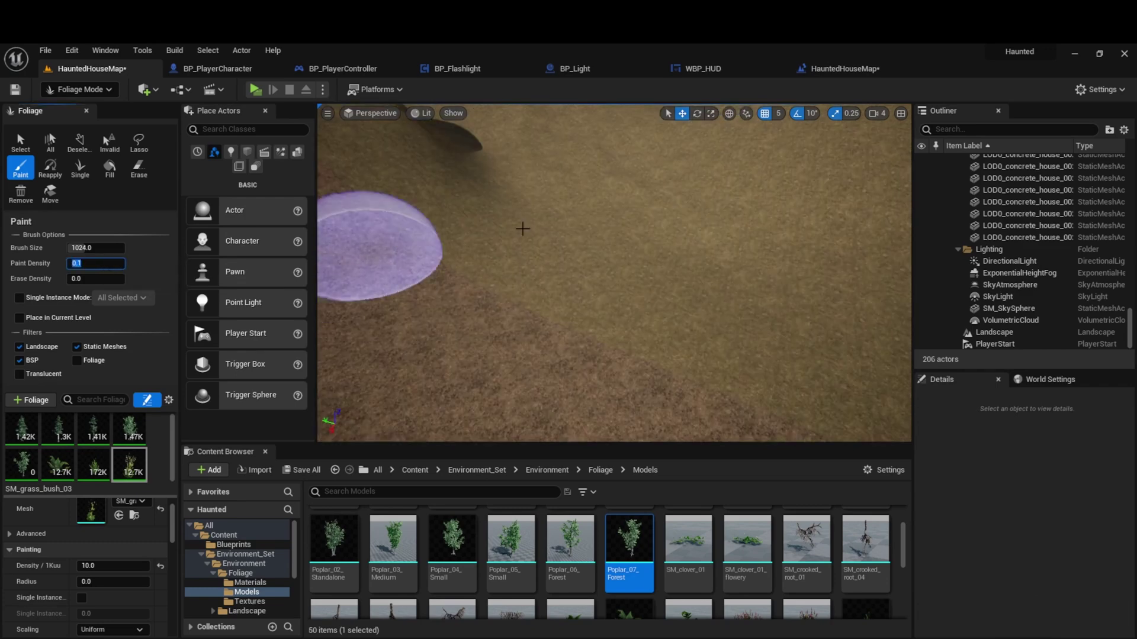
left_click(766, 211)
mouse_move(676, 226)
left_mouse_down()
mouse_move(509, 320)
mouse_move(676, 256)
left_mouse_up()
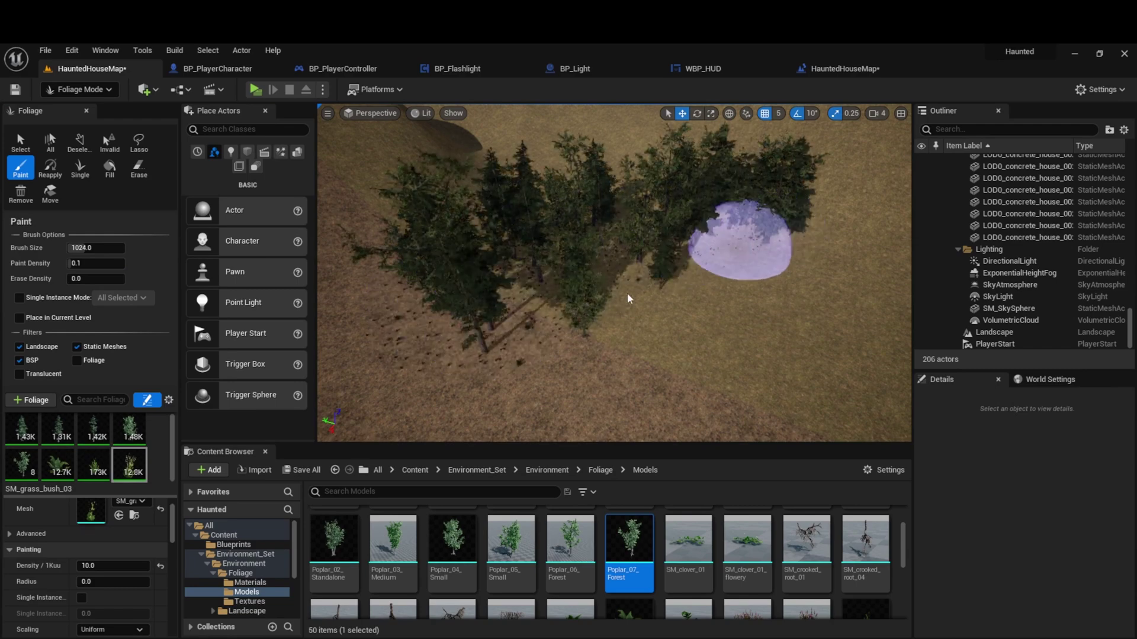
Set the paint density to 1.0 and paint a dense band of mixed foliage beside and over the sparse trees.
key("w")
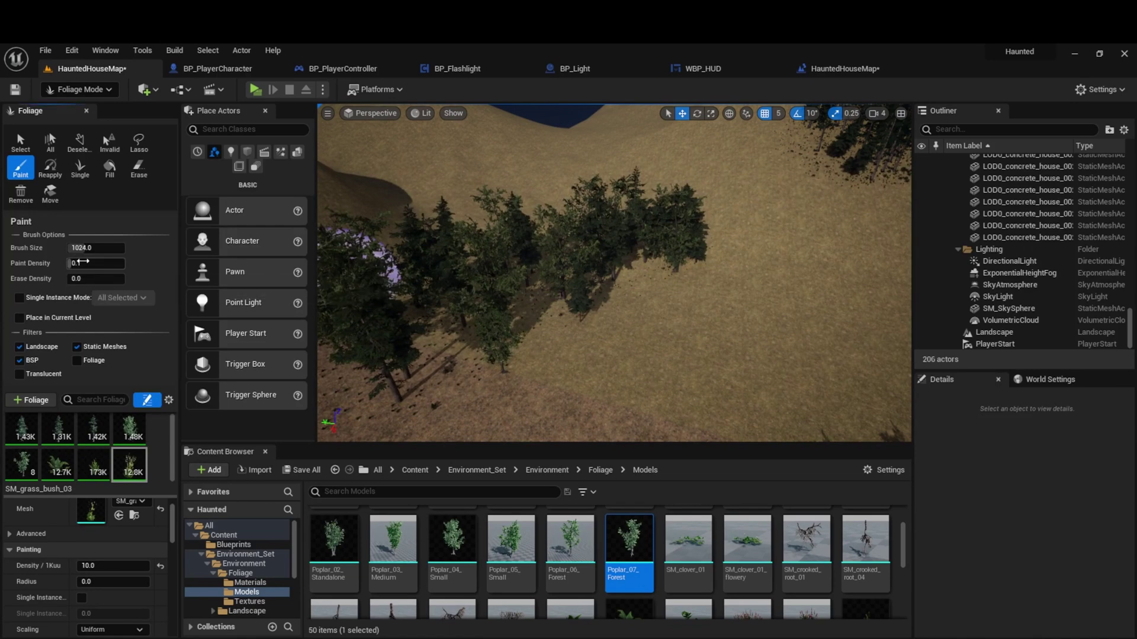
left_click(84, 264)
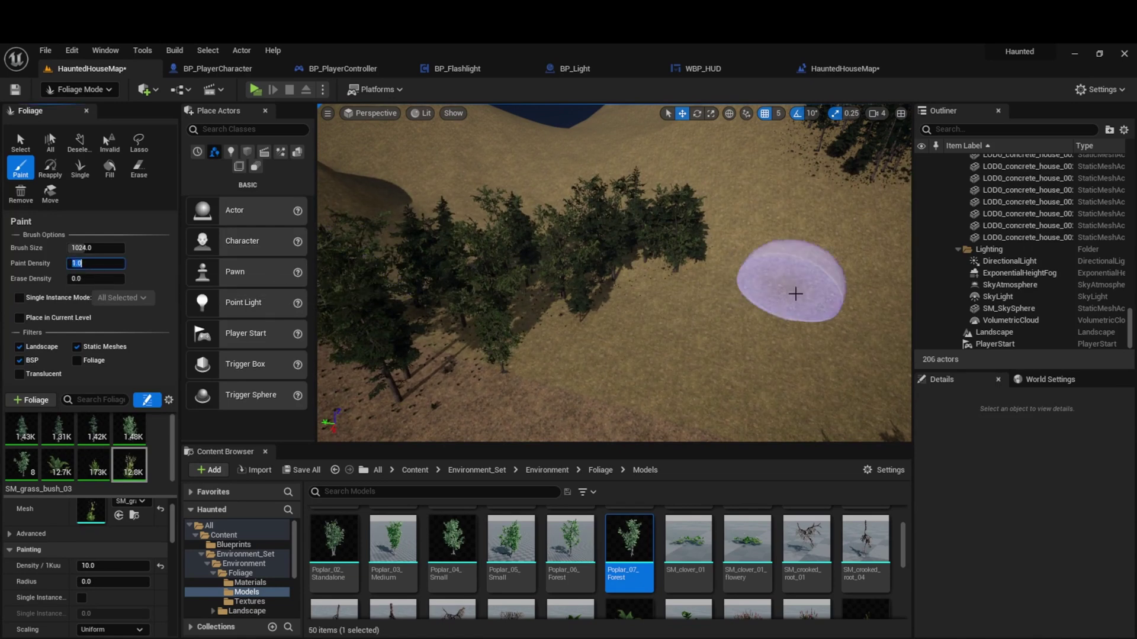
mouse_move(837, 272)
left_mouse_down()
mouse_move(782, 350)
mouse_move(644, 347)
mouse_move(584, 376)
mouse_move(403, 385)
left_mouse_up()
right_click_drag(615, 272, 592, 296)
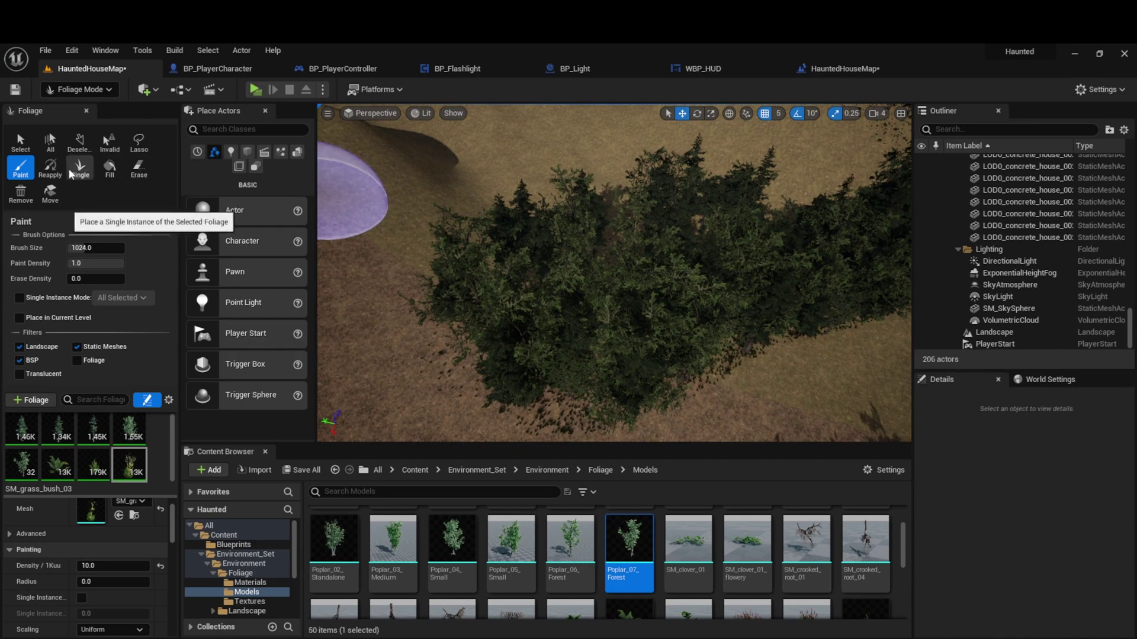
Switch to the foliage Erase tool and set its brush size to 256.
left_click(137, 171)
left_click(88, 247)
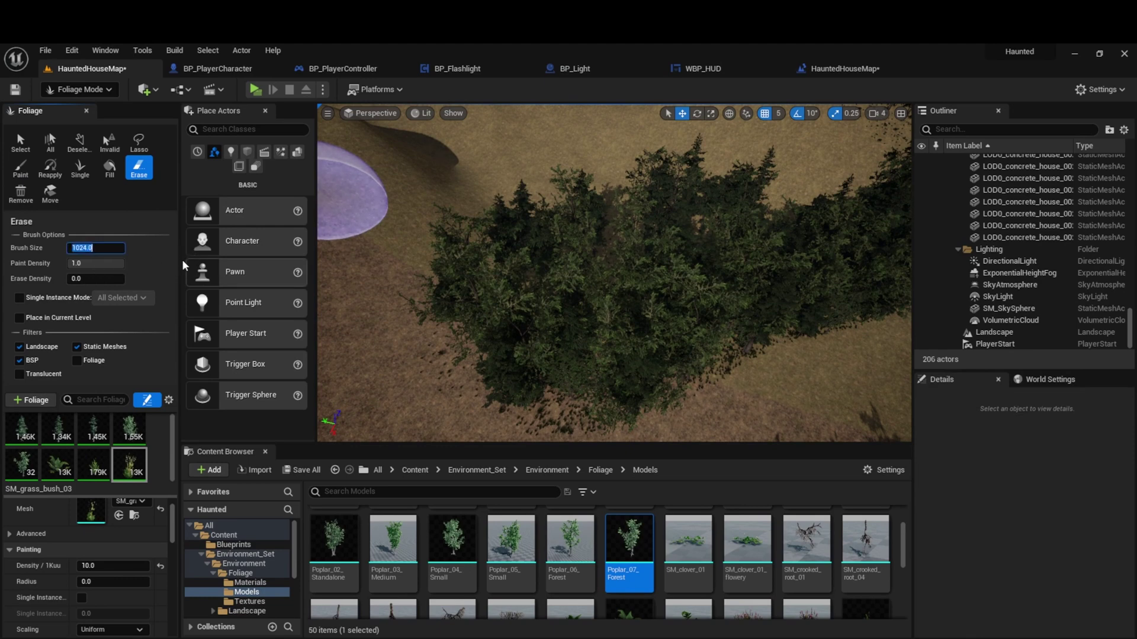
type("1")
key("BackSpace")
type("256")
key("Return")
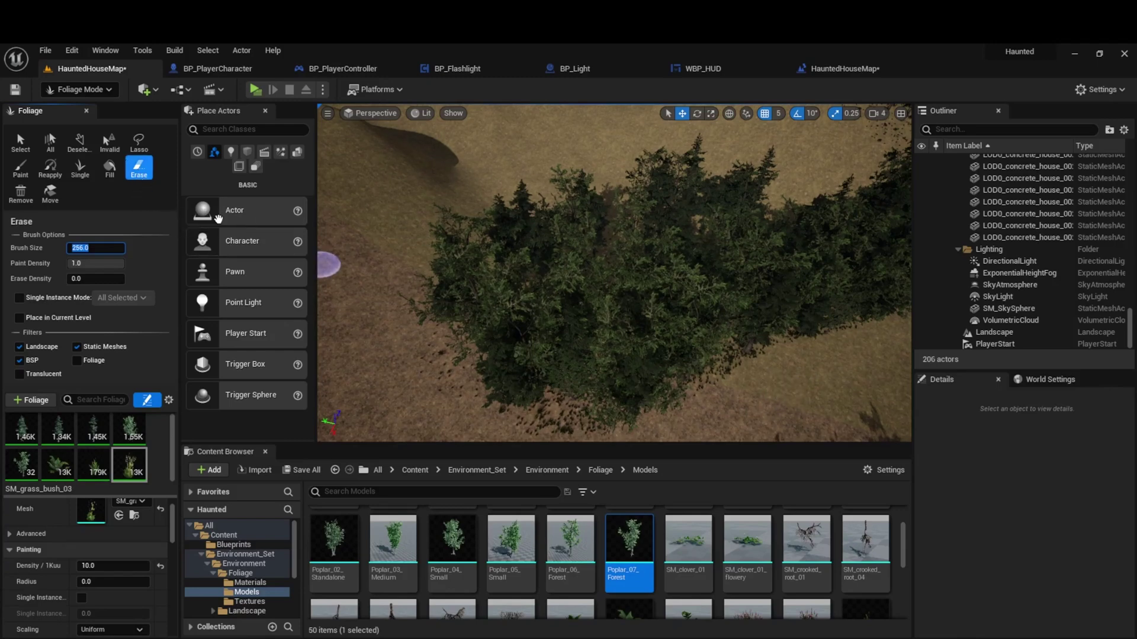
Erase foliage with a stroke running from the bare ground in front into the dense tree clump.
left_click(786, 382)
left_click_drag(786, 383, 693, 274)
left_click_drag(685, 226, 684, 200)
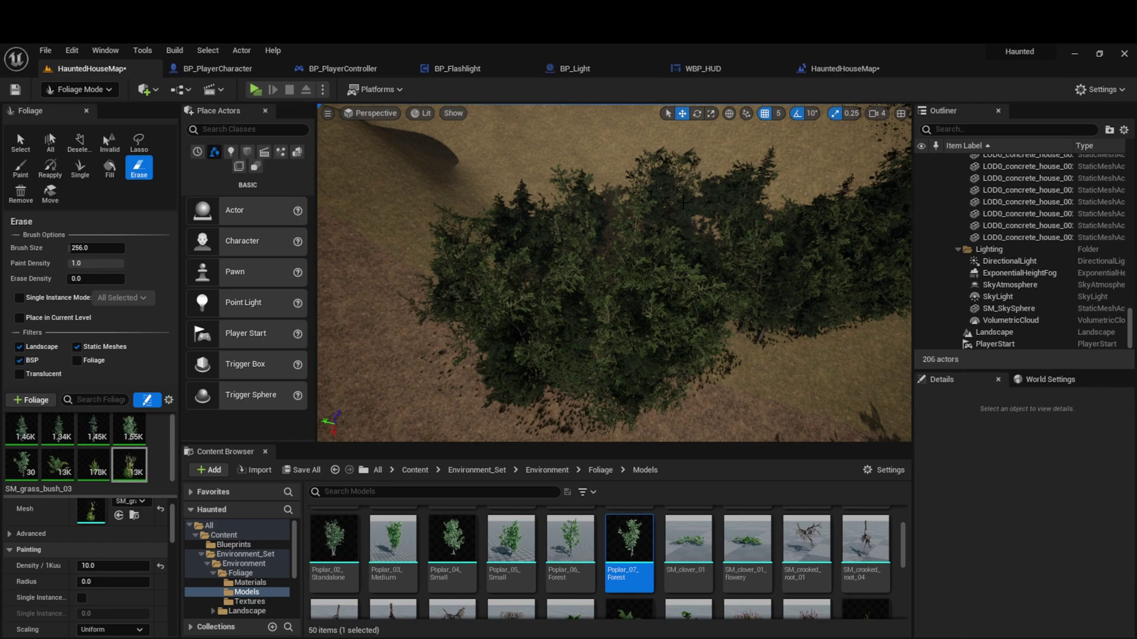
mouse_move(693, 152)
right_mouse_down()
mouse_move(705, 154)
mouse_move(693, 124)
mouse_move(689, 172)
mouse_move(704, 169)
mouse_move(711, 127)
mouse_move(705, 154)
right_mouse_up()
key("w")
key("w")
key("w")
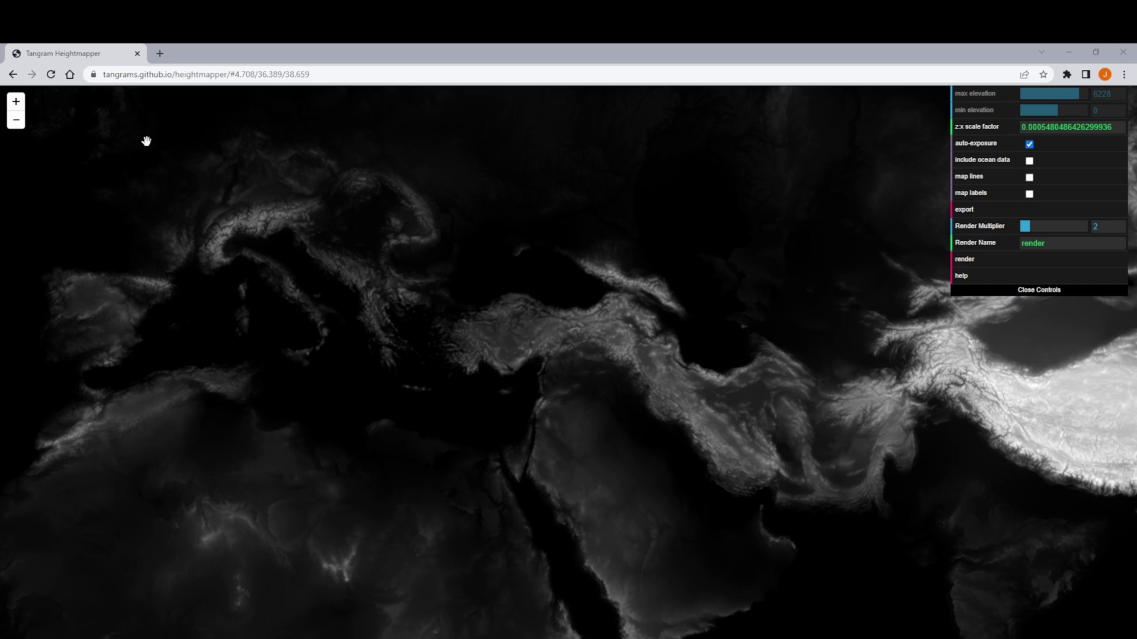
In Tangram Heightmapper in the browser, frame the mountain valleys near latitude 34.54, longitude 77.98 at zoom level about 11.2.
scroll(509, 346, "down", 1)
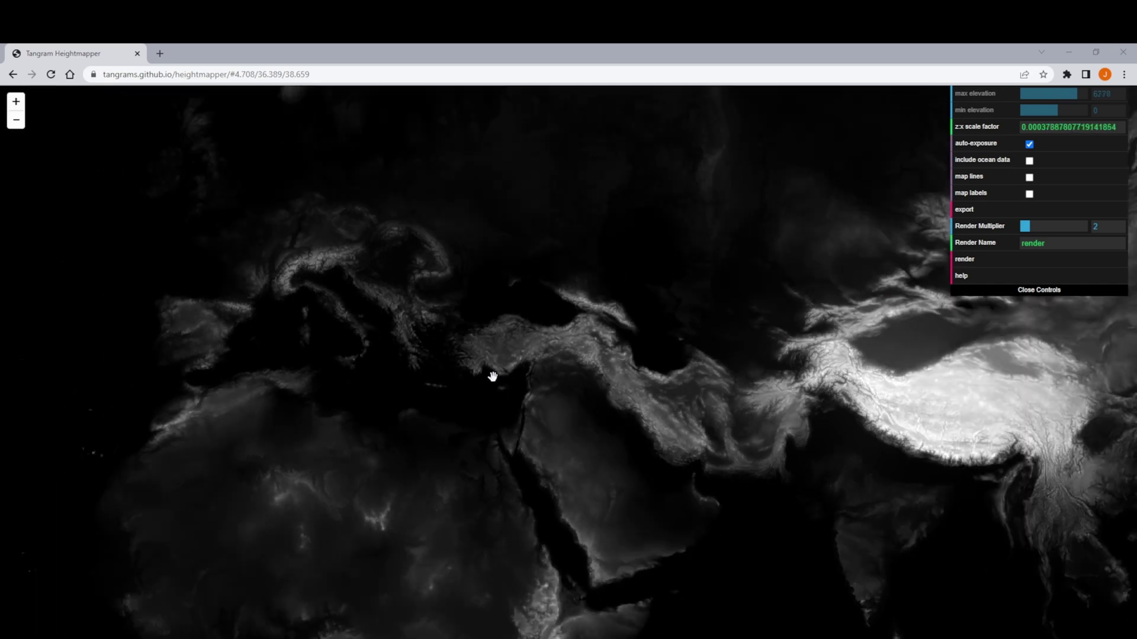
left_click_drag(702, 394, 389, 403)
right_click(387, 404)
left_click(622, 327)
scroll(623, 327, "up", 3)
scroll(463, 385, "up", 3)
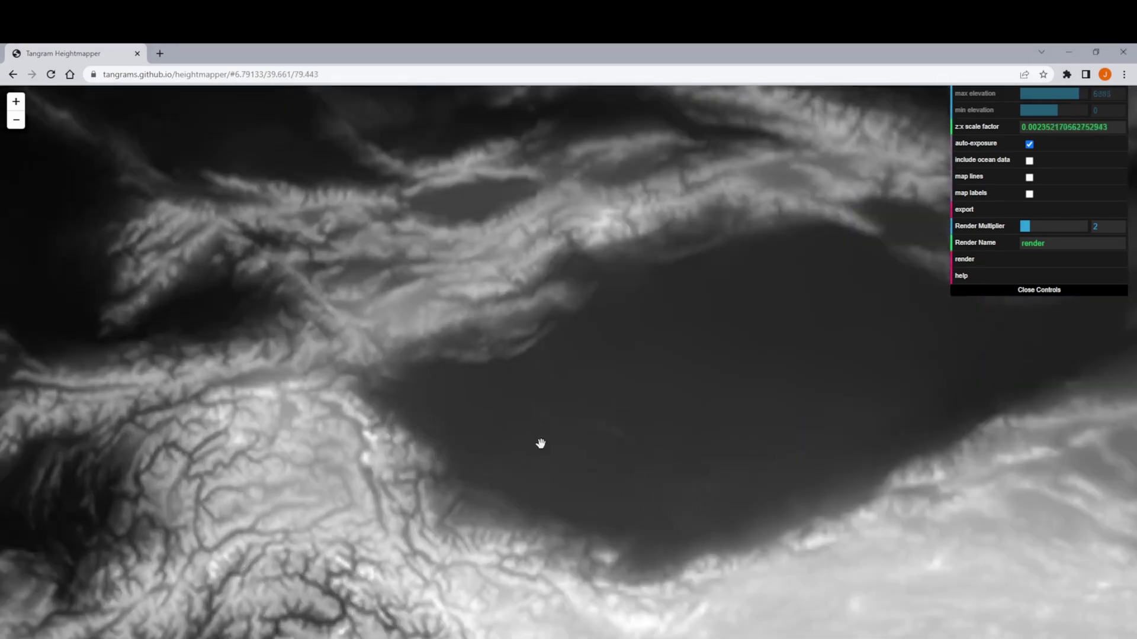
left_click_drag(561, 457, 338, 241)
right_click(338, 241)
left_click(369, 525)
scroll(368, 525, "up", 2)
left_click_drag(368, 525, 425, 523)
scroll(355, 442, "up", 2)
left_click_drag(356, 442, 563, 441)
scroll(563, 441, "up", 1)
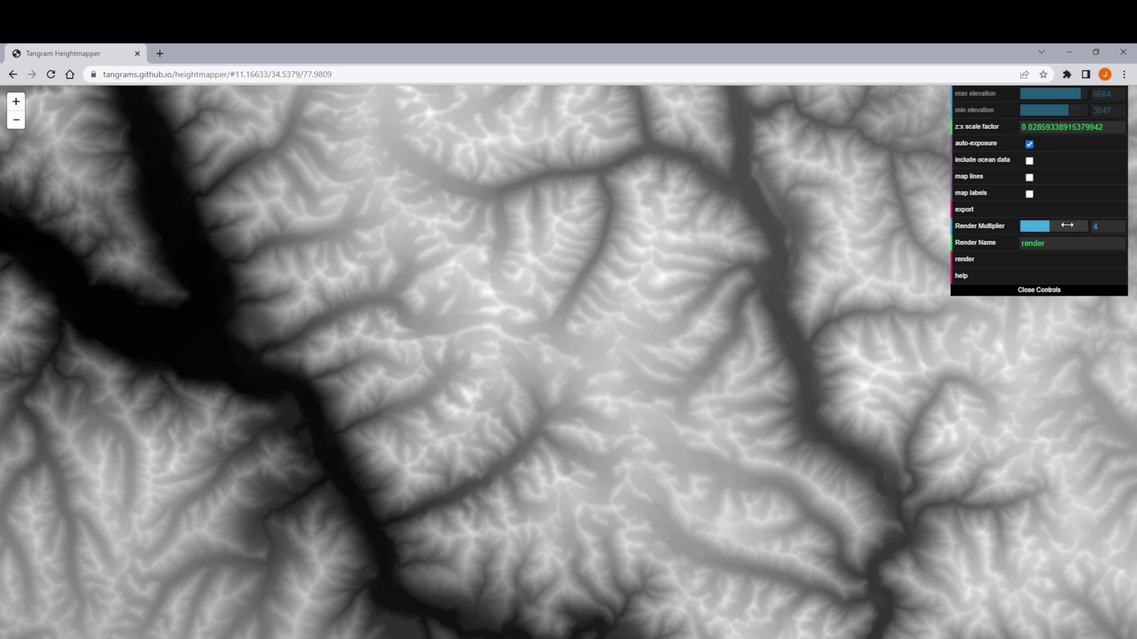
Render the framed heightmap with a render multiplier of 4.
left_click(979, 267)
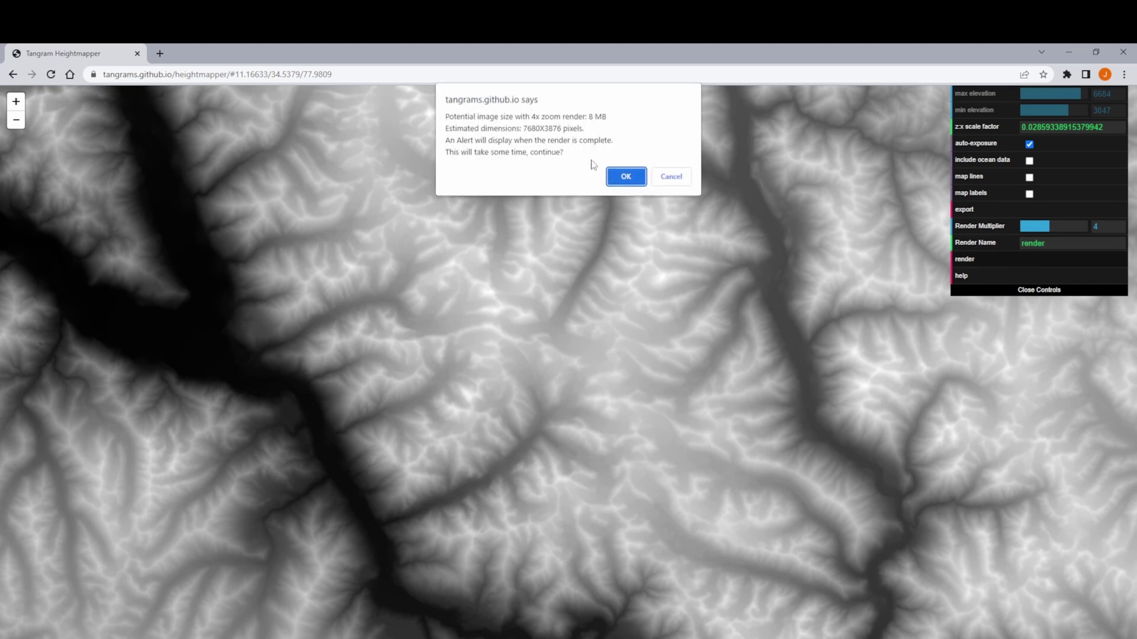
left_click(626, 177)
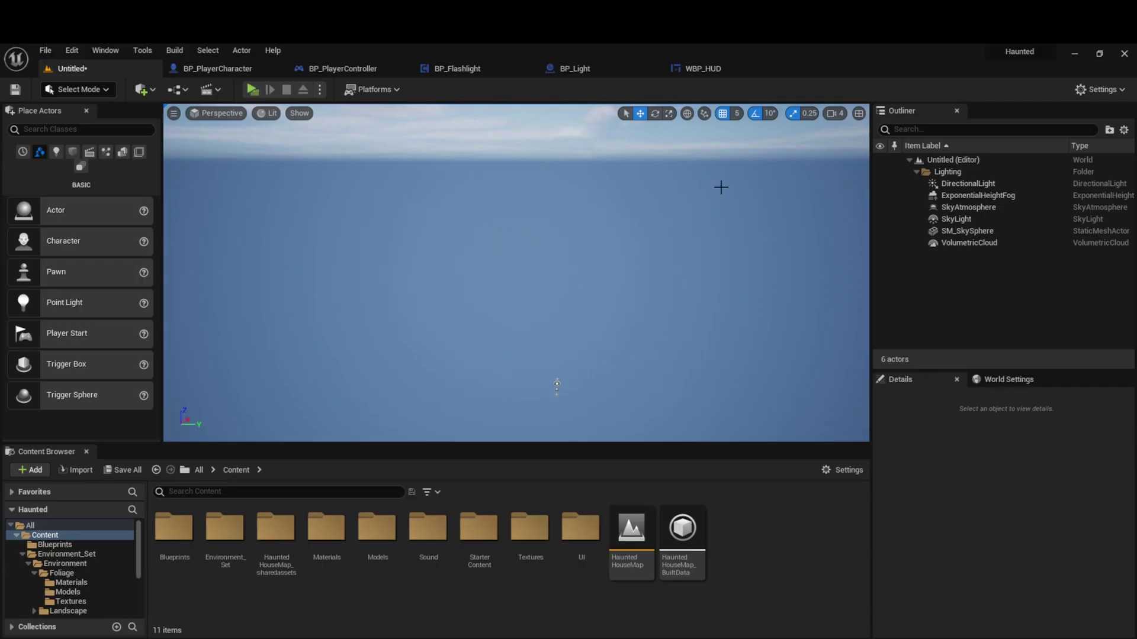
In the untitled Unreal level, enter Landscape mode and set up a new landscape from the 7680×3876 heightmap file.
left_click(79, 89)
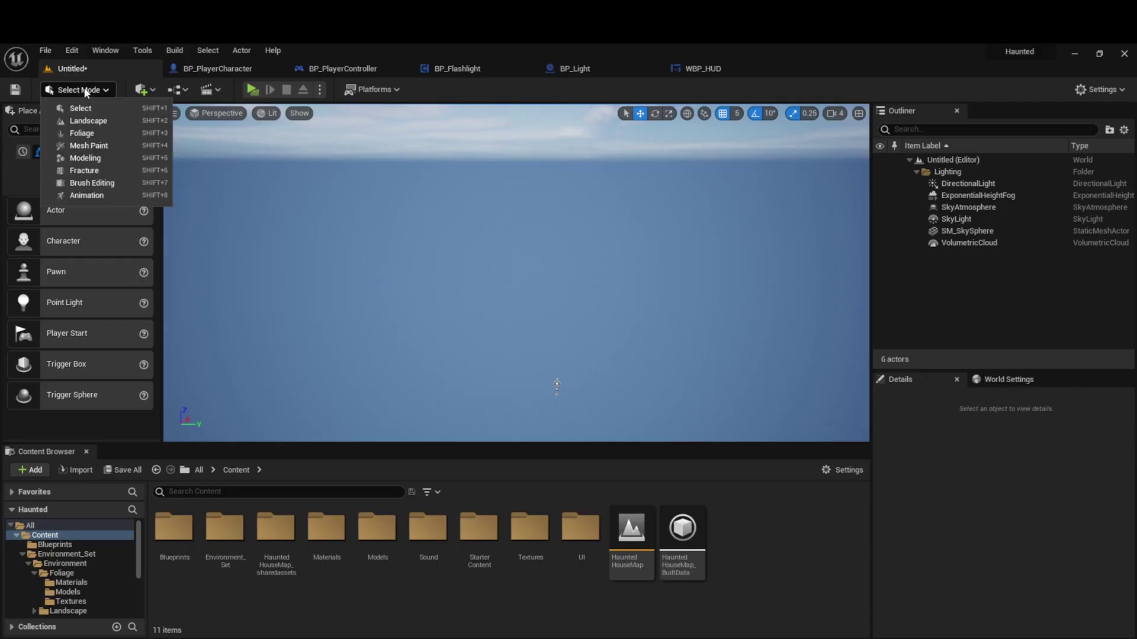
left_click(91, 122)
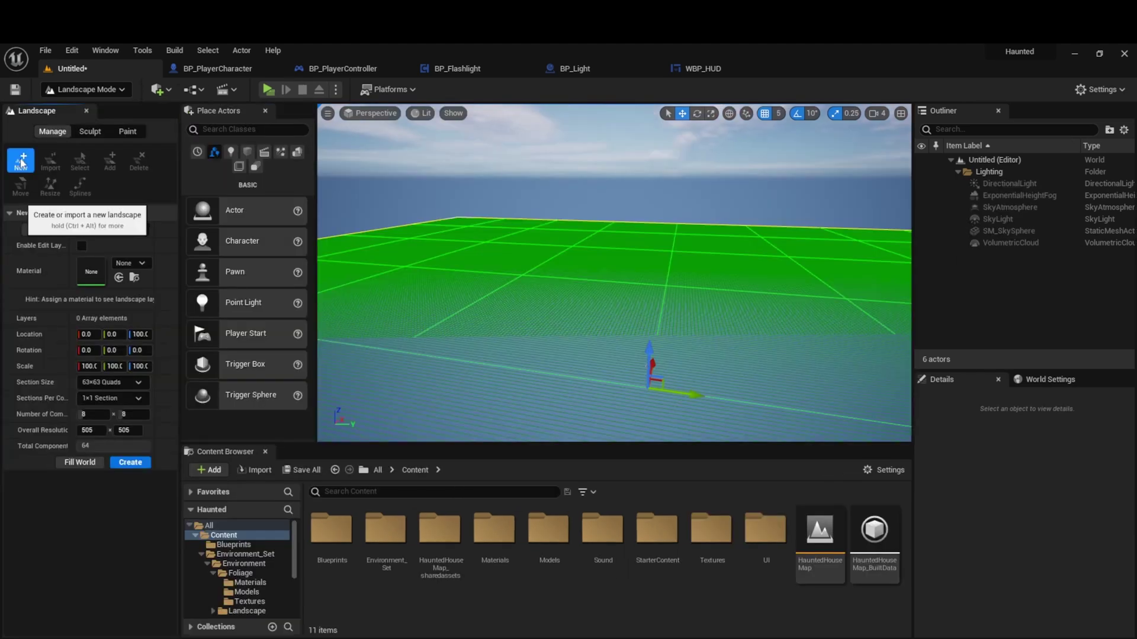
left_click(110, 231)
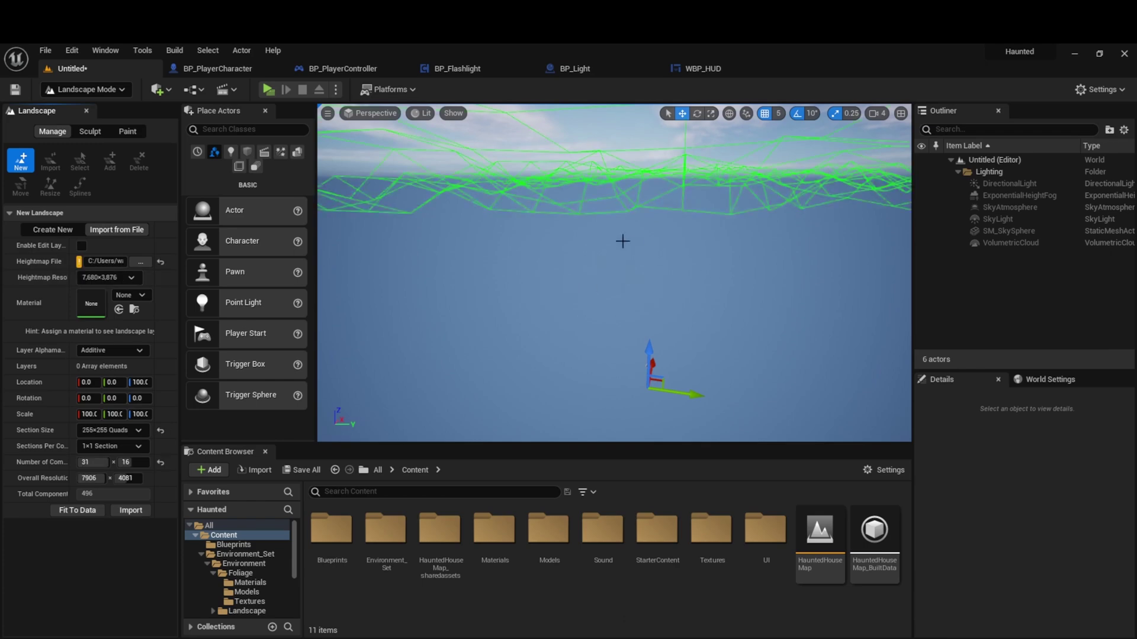
Set the viewport camera speed to 6 and import the landscape from the loaded heightmap.
key("w")
right_click_drag(618, 273, 618, 283)
left_click(877, 113)
left_click_drag(922, 144, 950, 144)
key("w")
right_click_drag(711, 249, 590, 301)
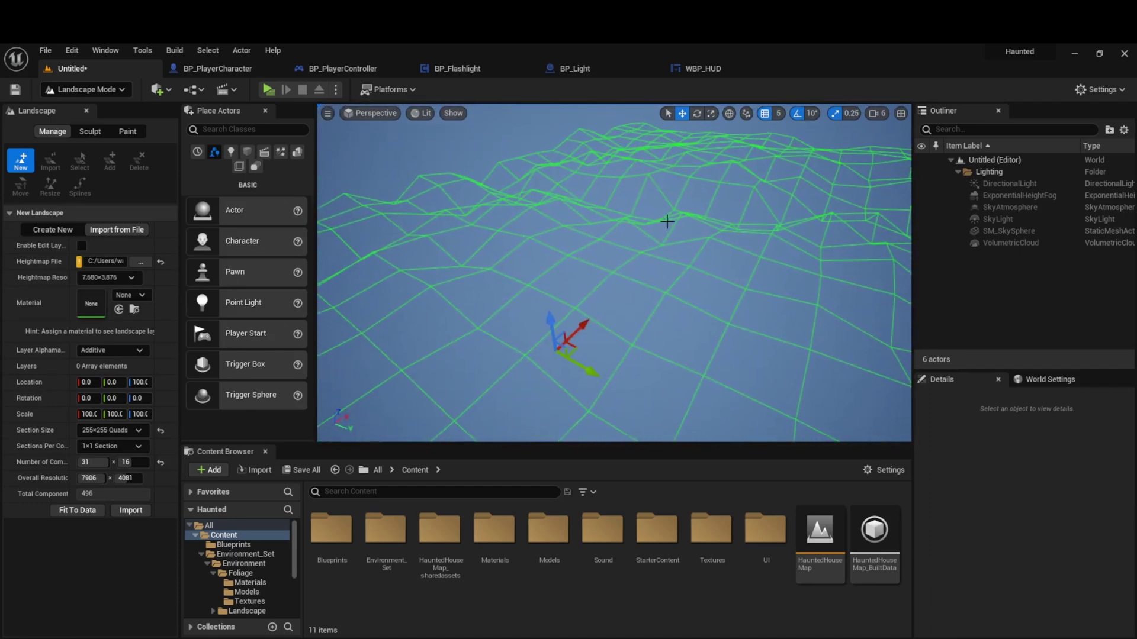
left_click(130, 512)
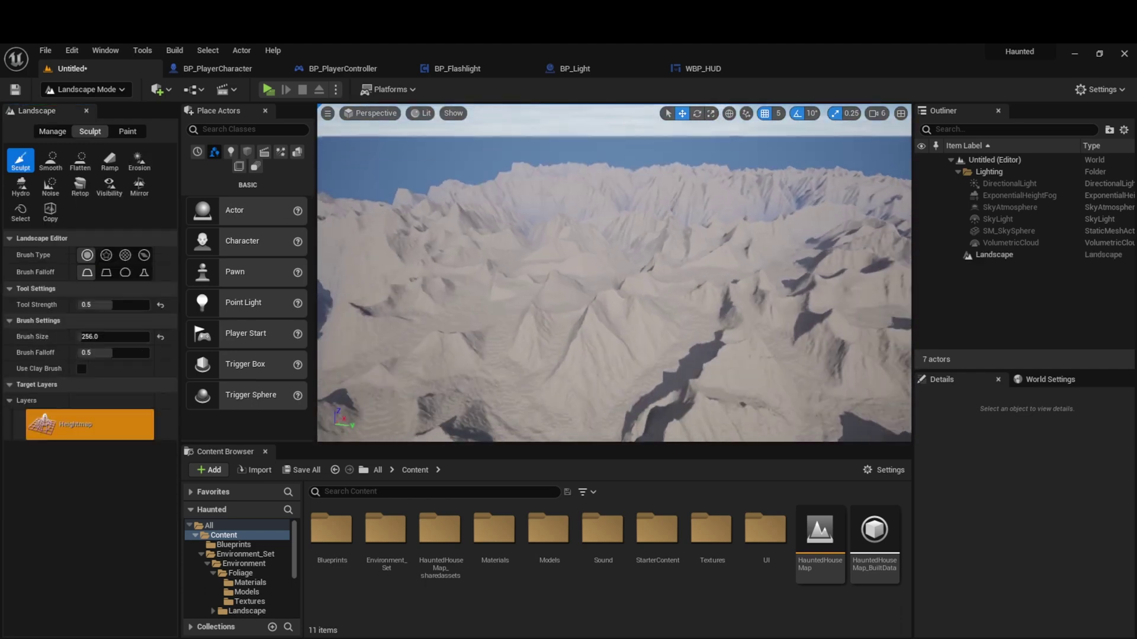
Smooth the stepped valley floor of the imported landscape with the Smooth sculpt tool at brush size 1024.
key("w")
mouse_move(614, 273)
right_mouse_down()
mouse_move(604, 301)
mouse_move(604, 287)
mouse_move(656, 264)
mouse_move(651, 308)
mouse_move(650, 275)
mouse_move(577, 300)
right_mouse_up()
key("w")
key("w")
key("s")
key("s")
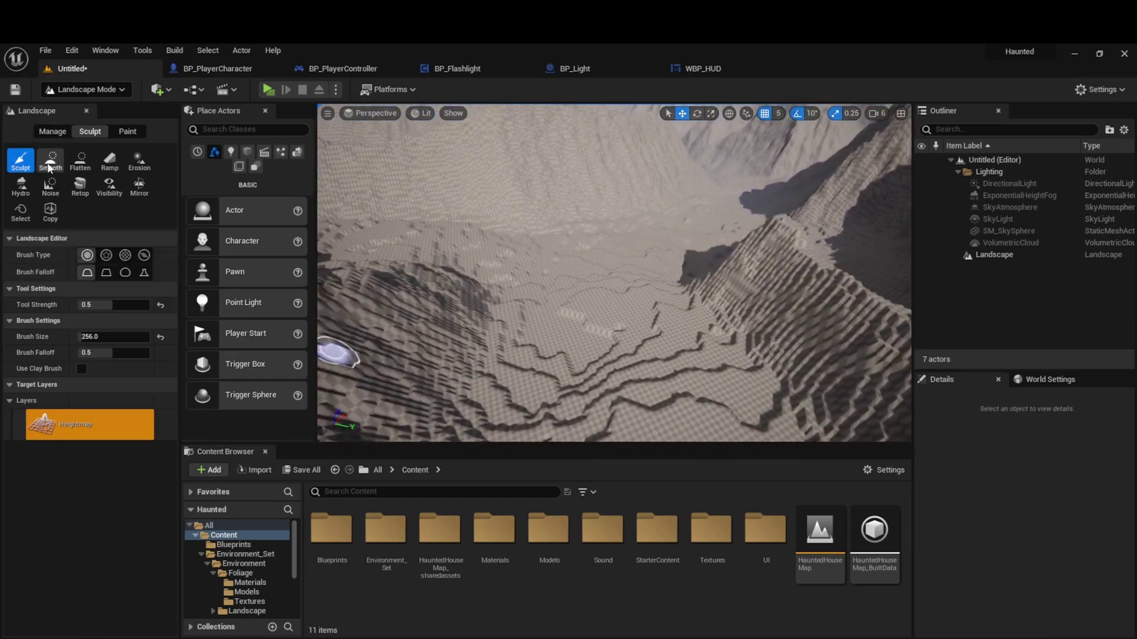
left_click(50, 161)
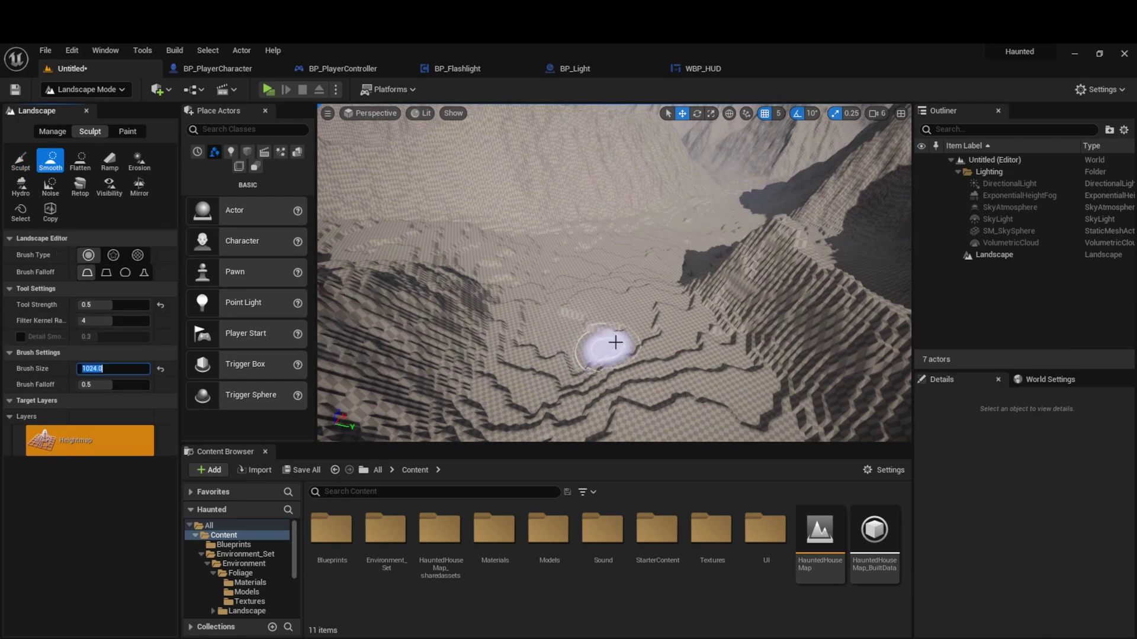
left_click_drag(614, 343, 647, 336)
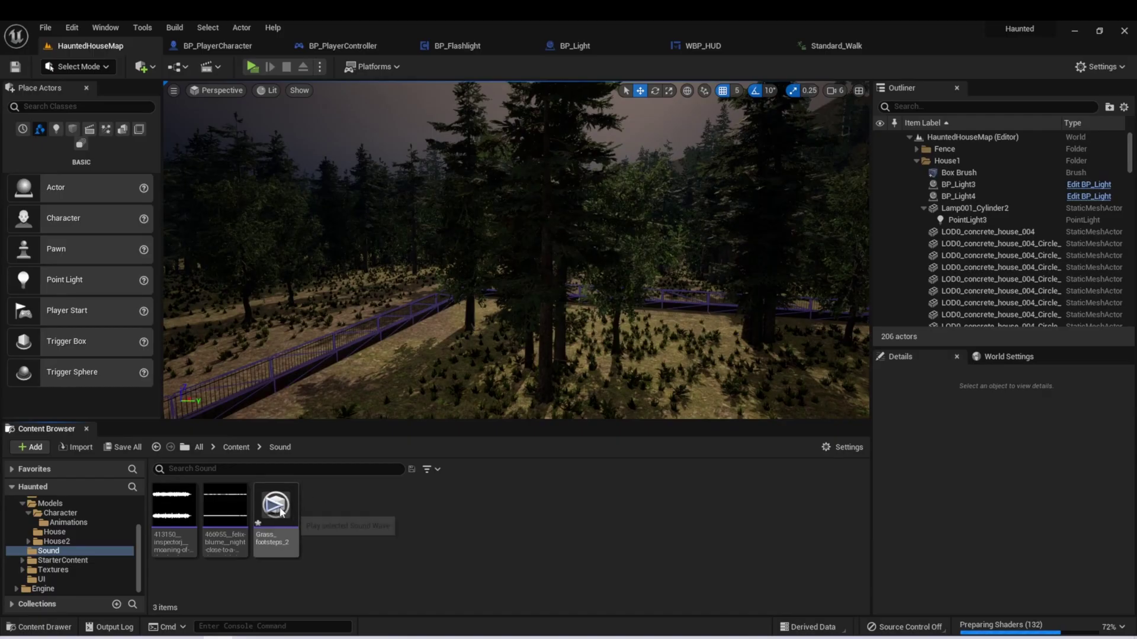
Select the Grass_footsteps_2 sound wave in the project's Sound folder.
left_click(275, 538)
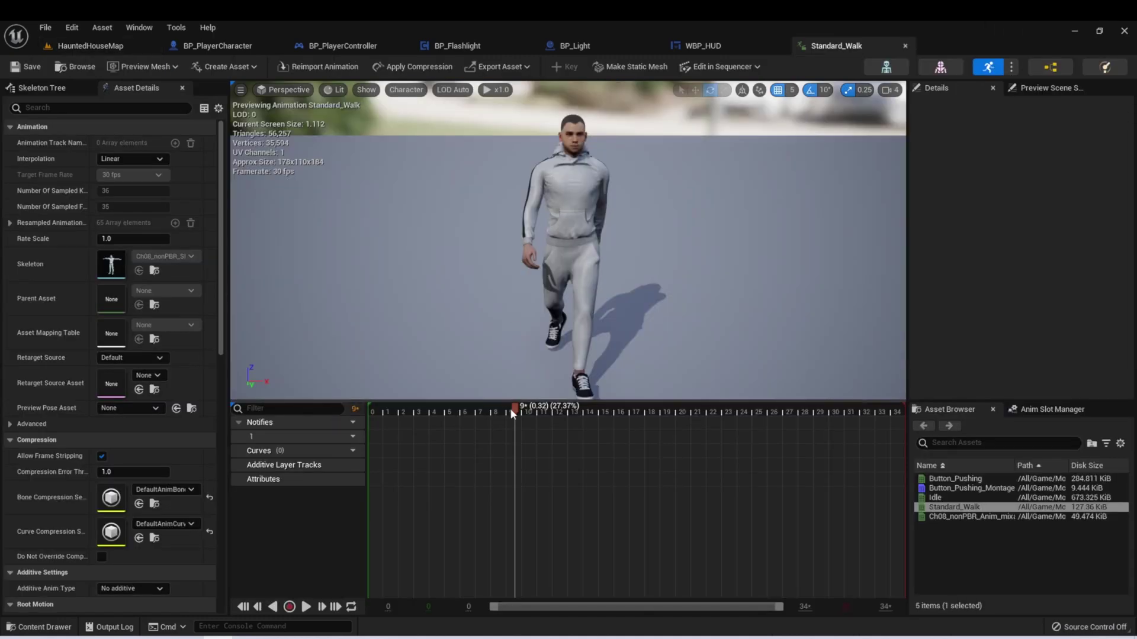
Add a new notify named Footstep to the Standard_Walk animation at about frame 9, where the foot lands.
mouse_move(509, 407)
left_mouse_down()
mouse_move(409, 412)
mouse_move(510, 427)
left_mouse_up()
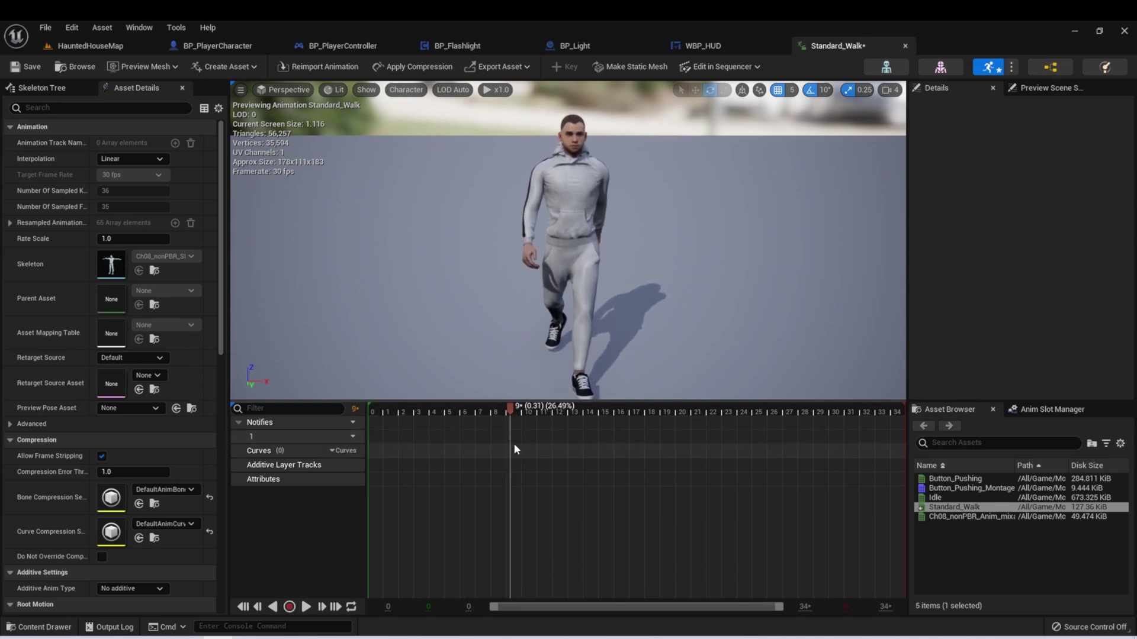
right_click(511, 438)
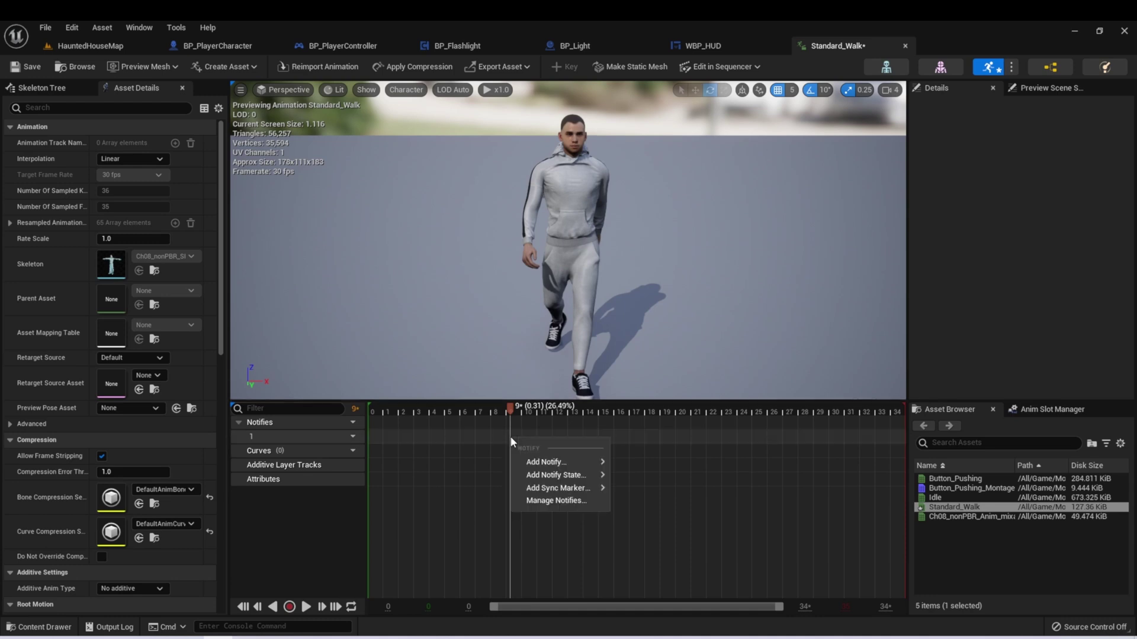
mouse_move(533, 467)
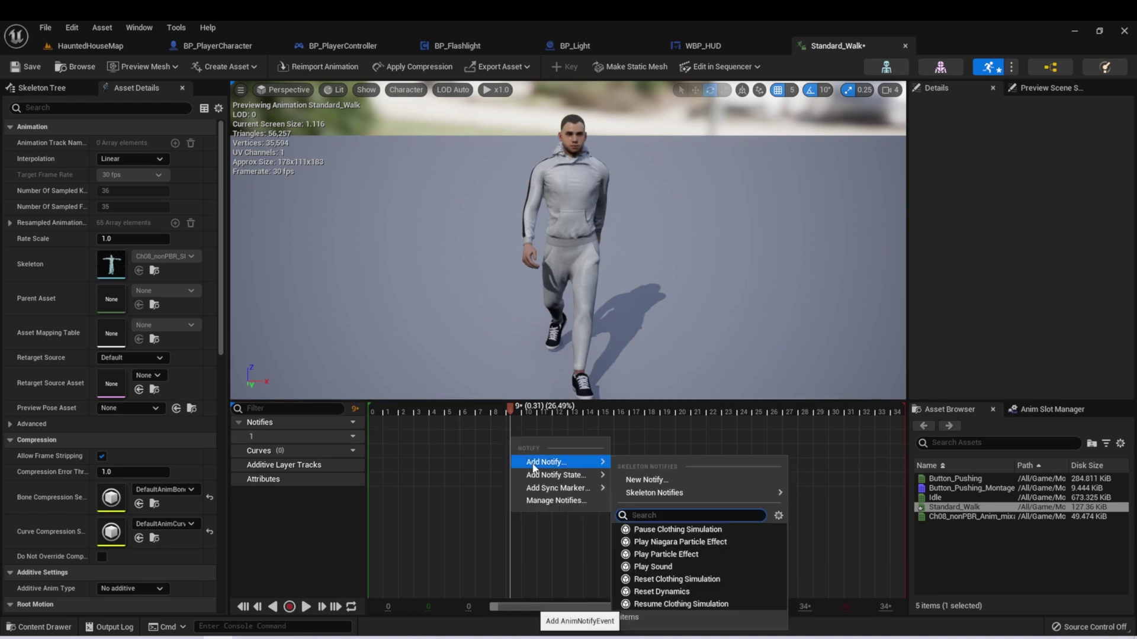
left_click(644, 480)
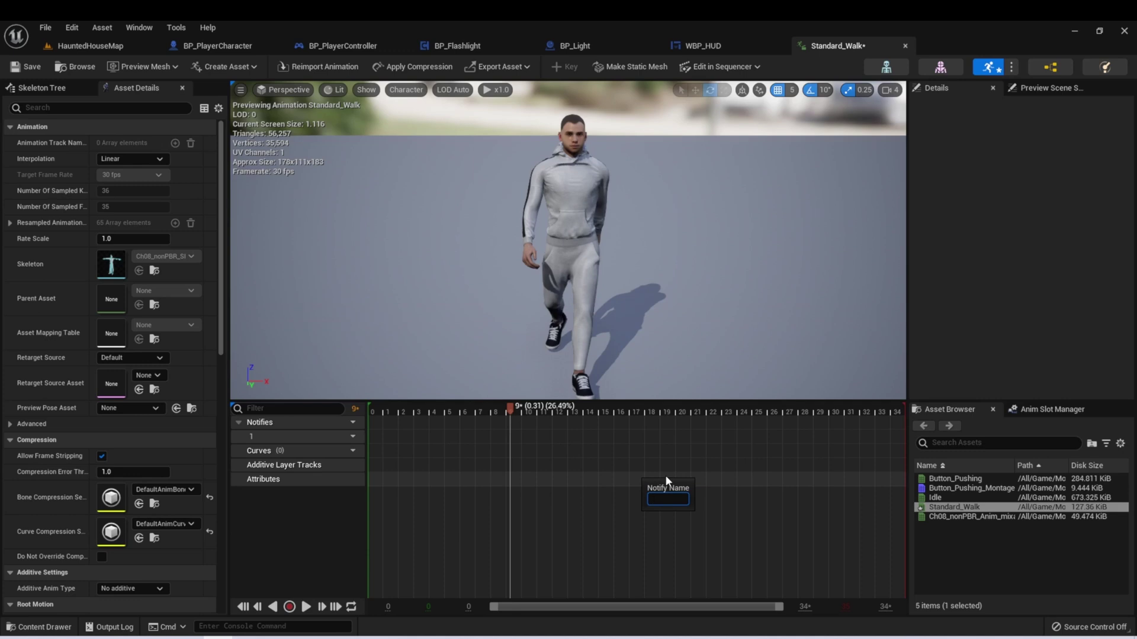
type("Footstep")
key("Return")
Add the existing Footstep skeleton notify to the walk animation at about frame 28, where the other foot lands.
left_click_drag(510, 407, 806, 442)
right_click(806, 442)
mouse_move(853, 462)
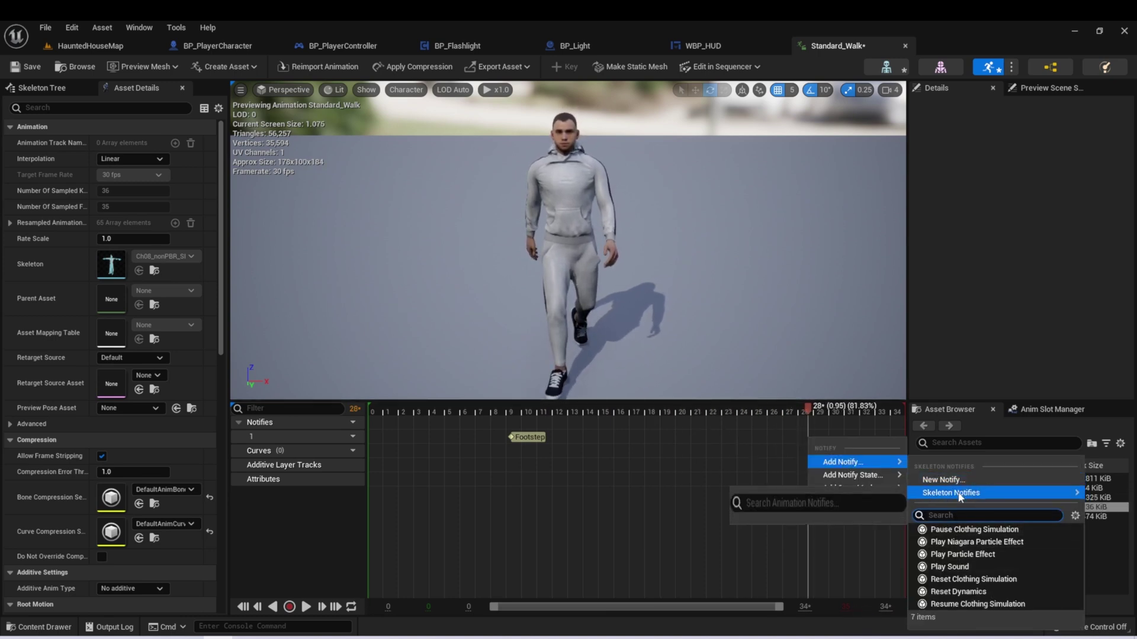
left_click(859, 515)
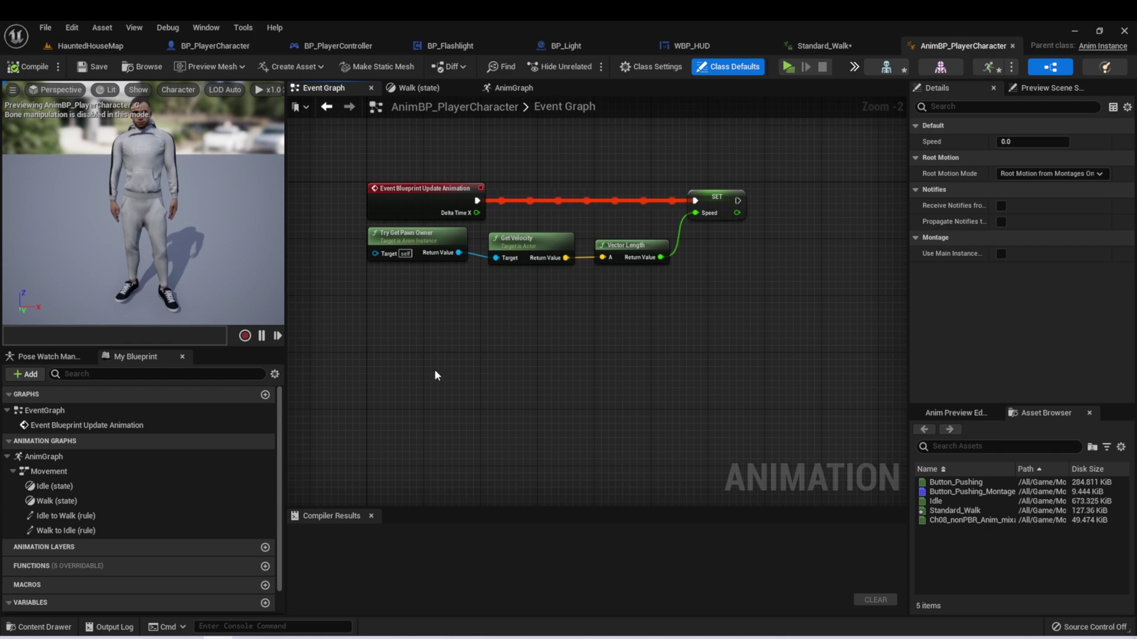
Add the AnimNotify_Footstep event to the event graph of AnimBP_PlayerCharacter.
right_click(453, 388)
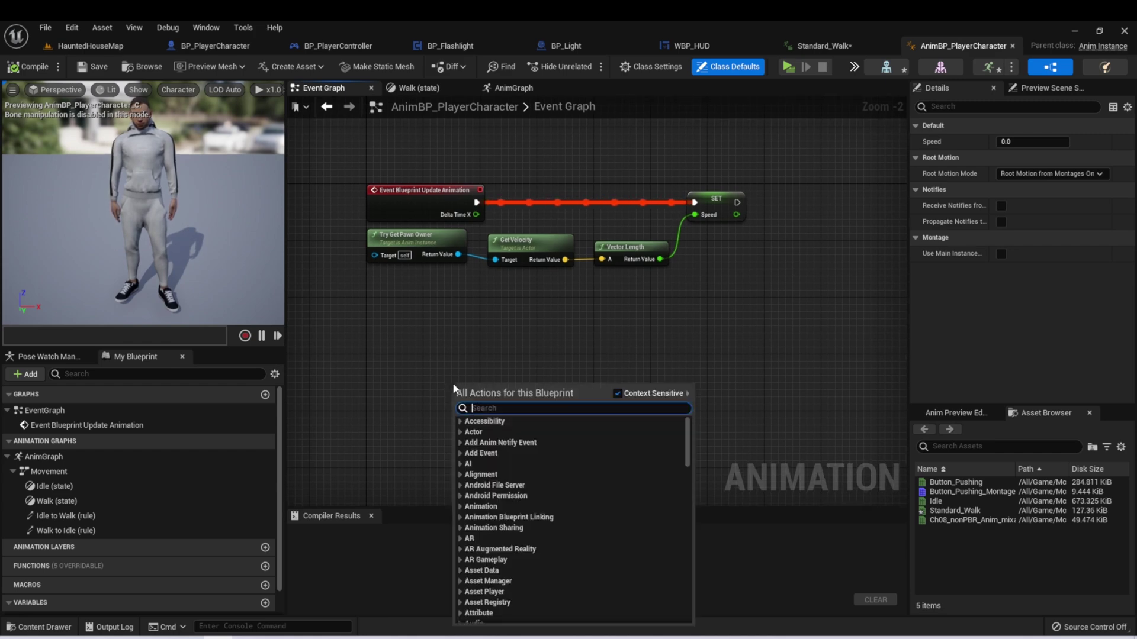
type("foots")
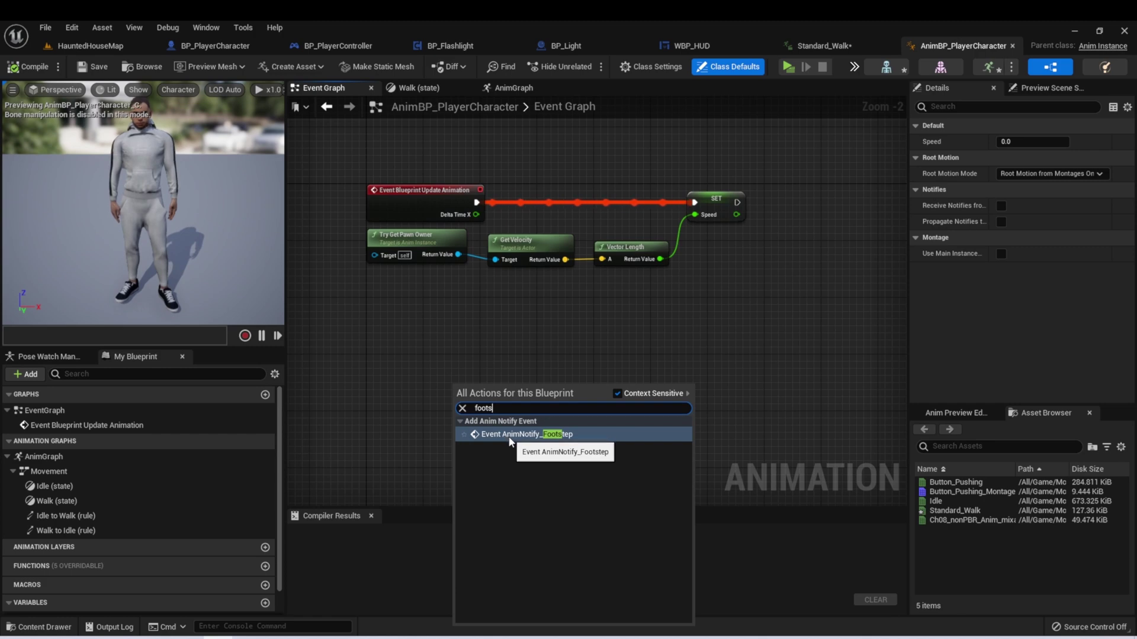
left_click(509, 438)
Connect a Play Sound 2D node to the AnimNotify_Footstep event and search its sound assets for "foot".
right_click_drag(456, 336, 374, 271)
left_click_drag(445, 337, 542, 324)
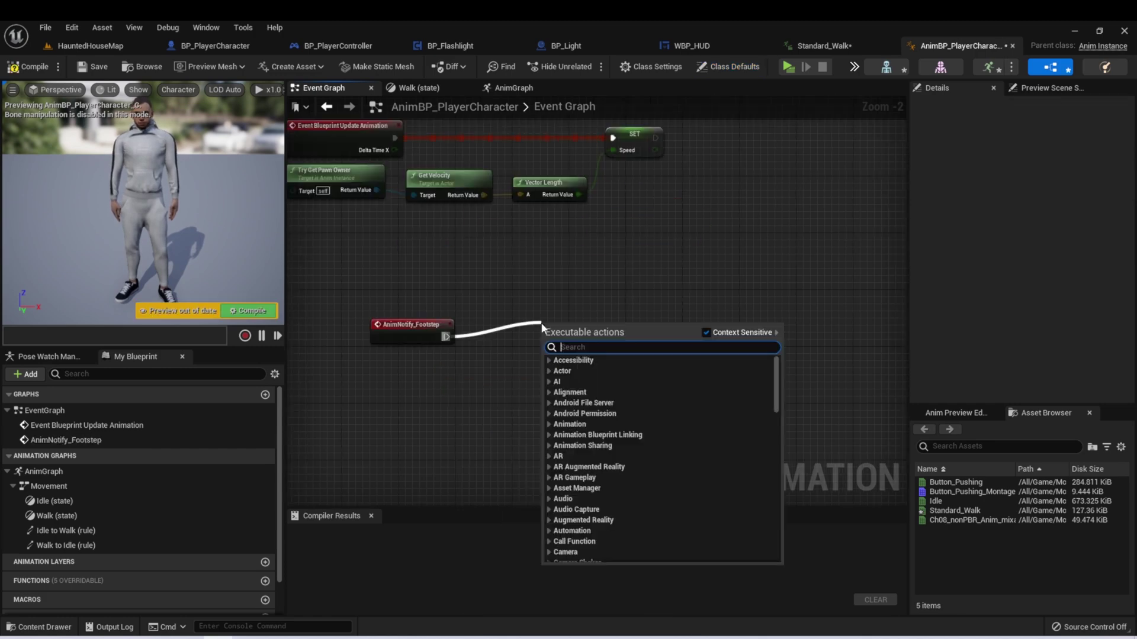
type("pal")
key("BackSpace")
key("BackSpace")
type("lays")
key("Return")
left_click(575, 358)
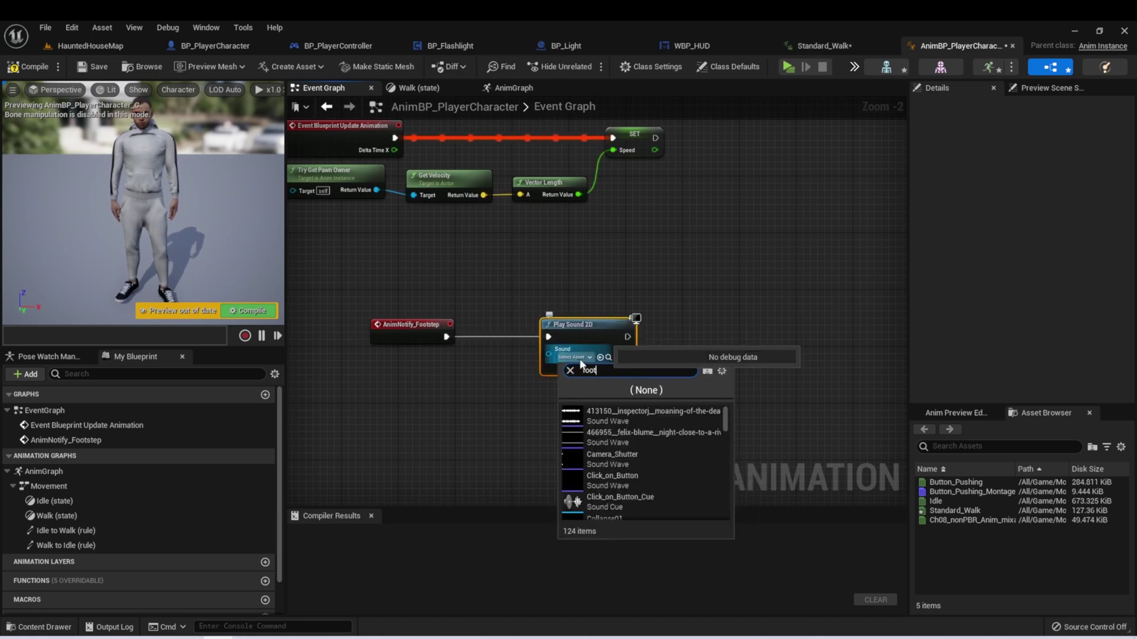
type("foot")
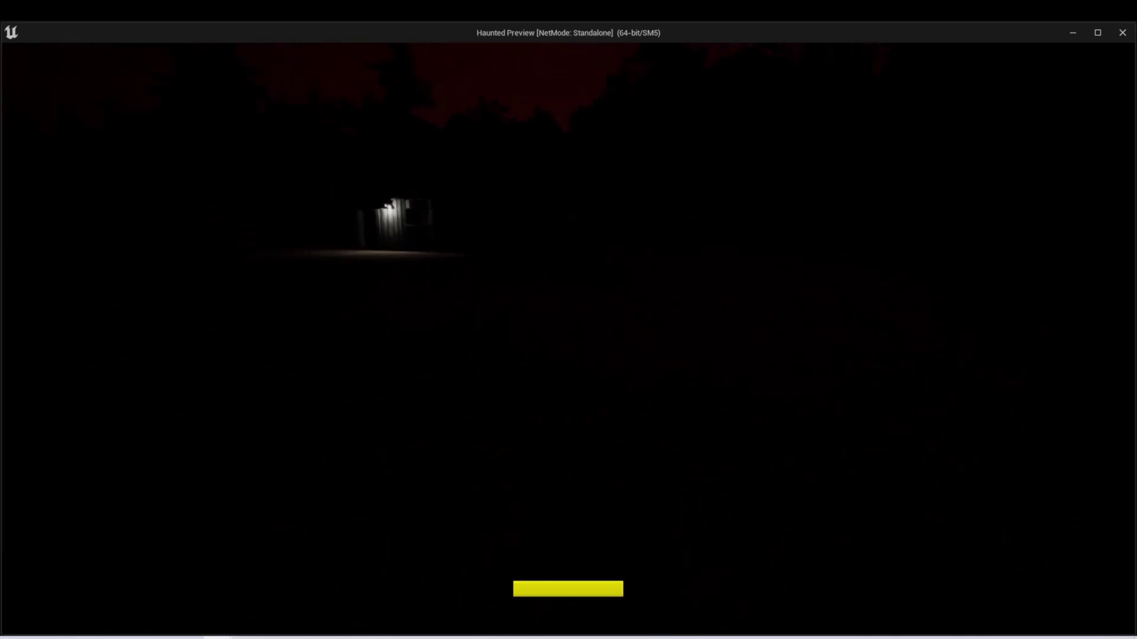
Play-test the footstep sound by walking through the haunted map, and end the preview.
key("w")
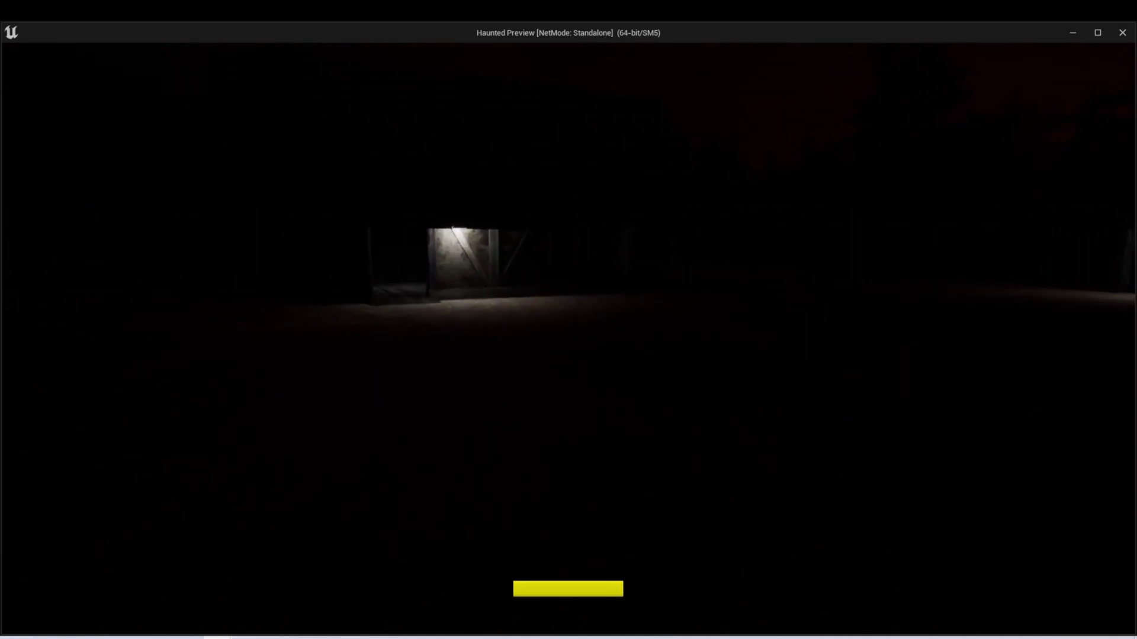
key("Escape")
Set the Play Sound 2D node's volume multiplier to 2 and play-test the walk through the map.
left_click(591, 370)
left_click(604, 373)
key("BackSpace")
type("2")
key("Return")
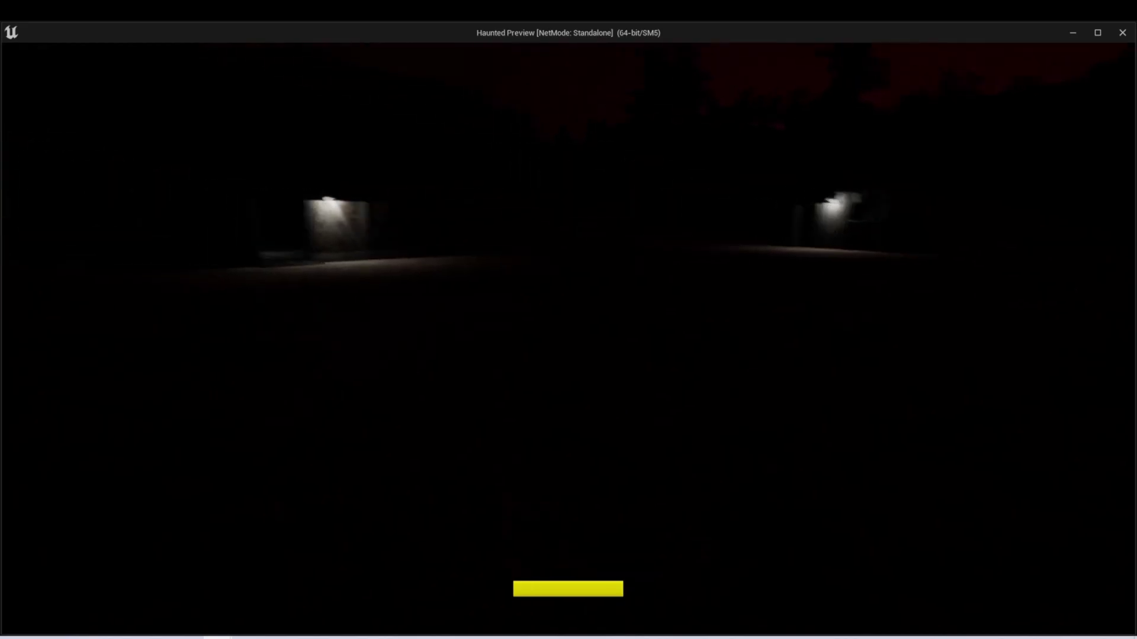
key("w")
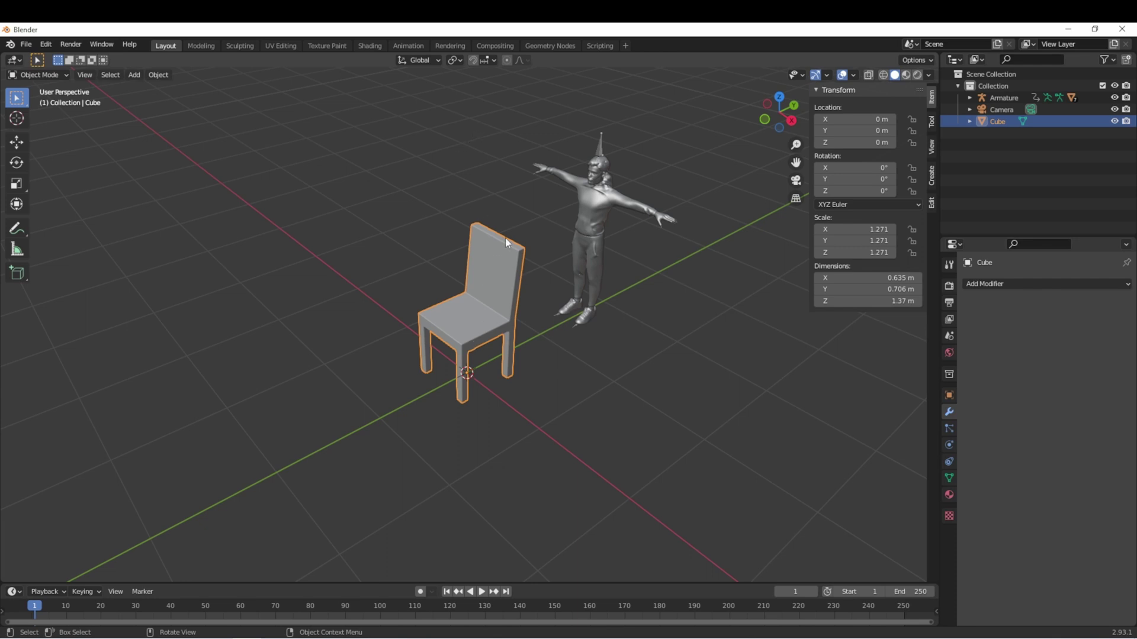
Set up an FBX export limited to selected objects, with -Y Forward and Z Up.
left_click(26, 44)
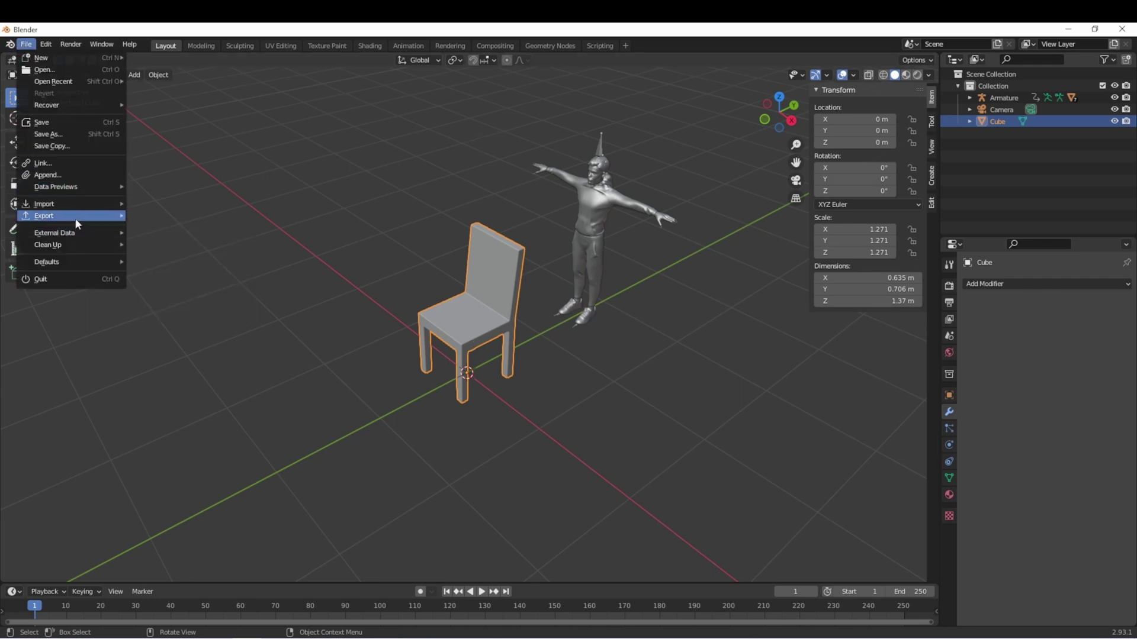
mouse_move(75, 217)
left_click(175, 301)
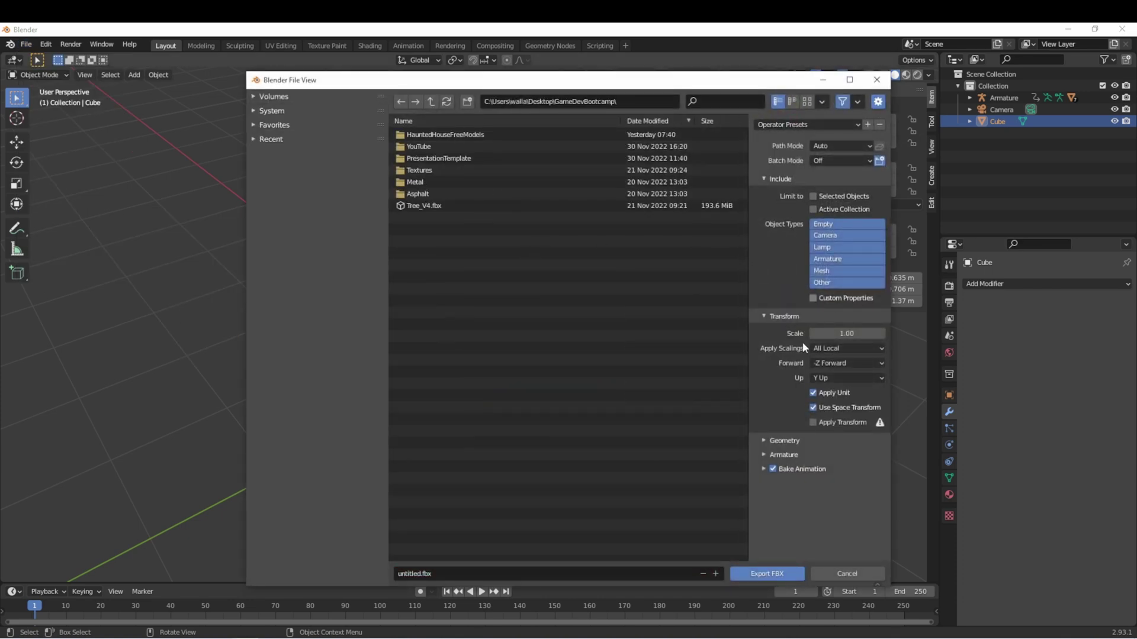
left_click_drag(705, 80, 545, 69)
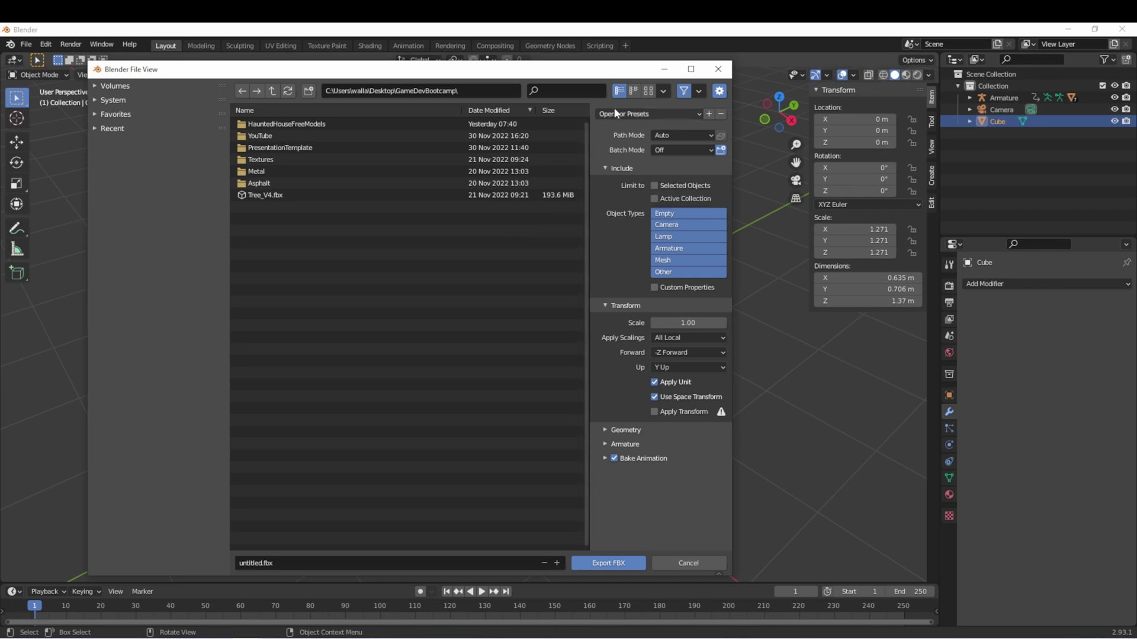
left_click_drag(584, 68, 631, 77)
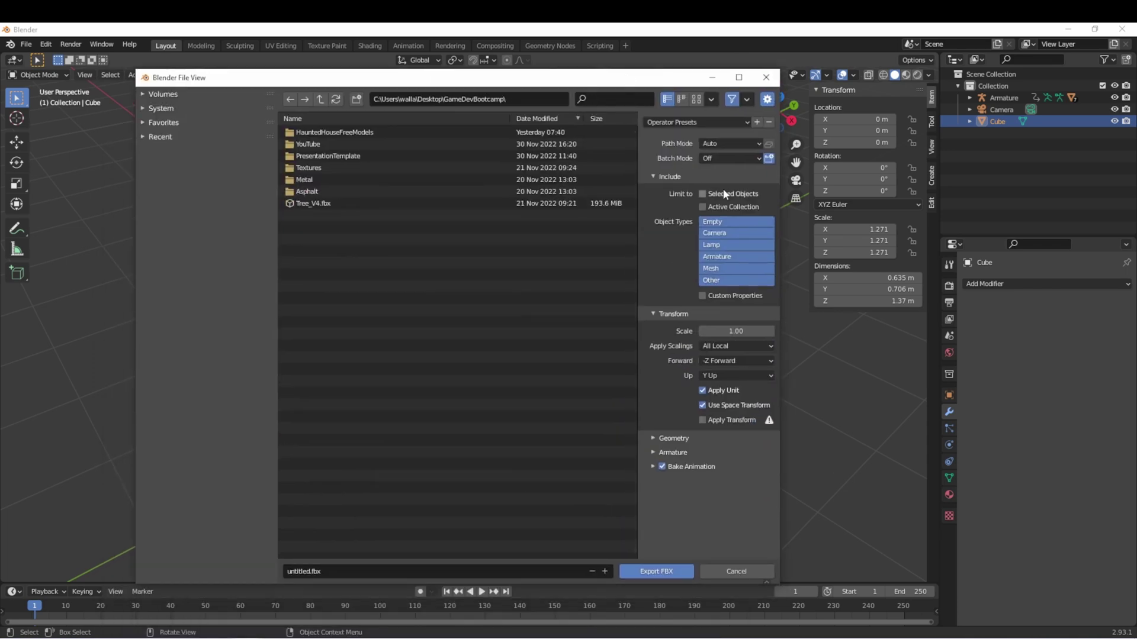
left_click(702, 195)
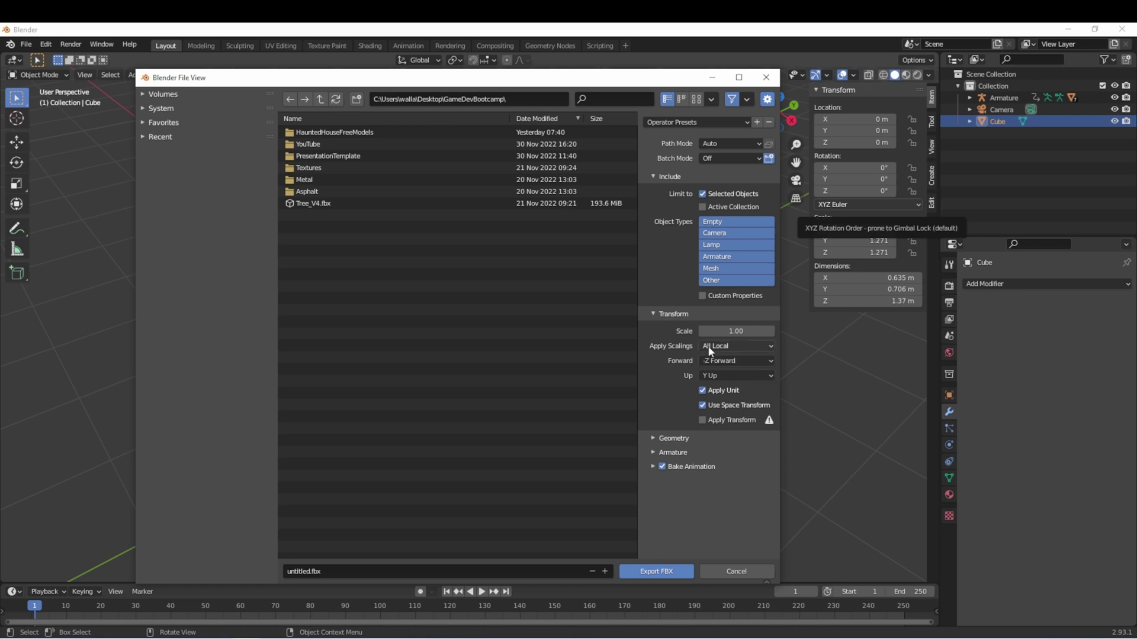
left_click(732, 362)
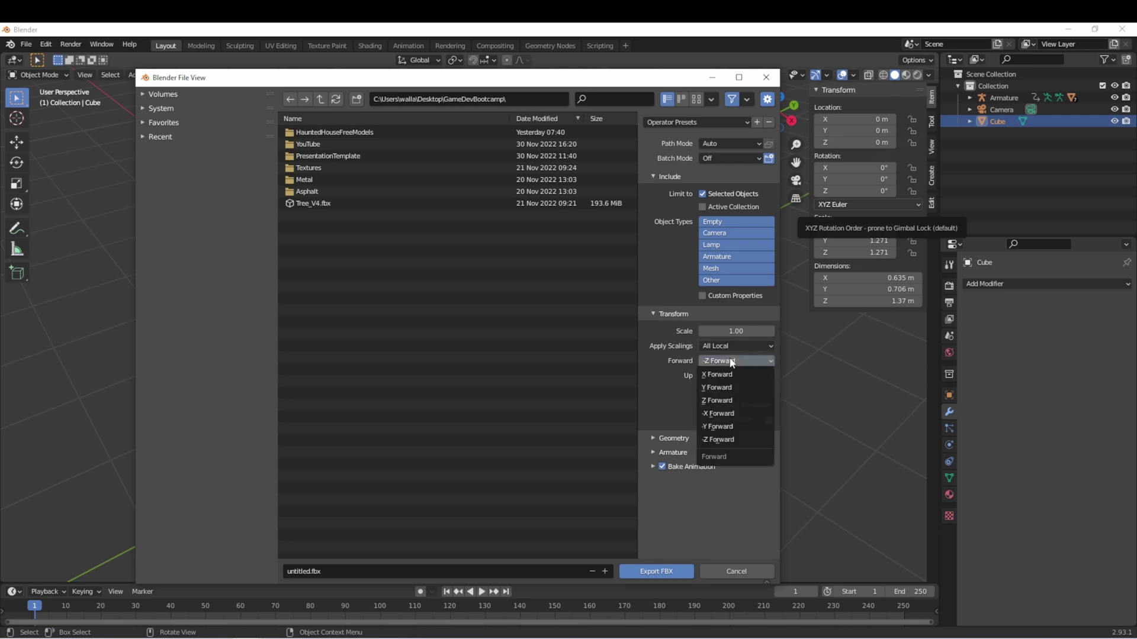
left_click(734, 426)
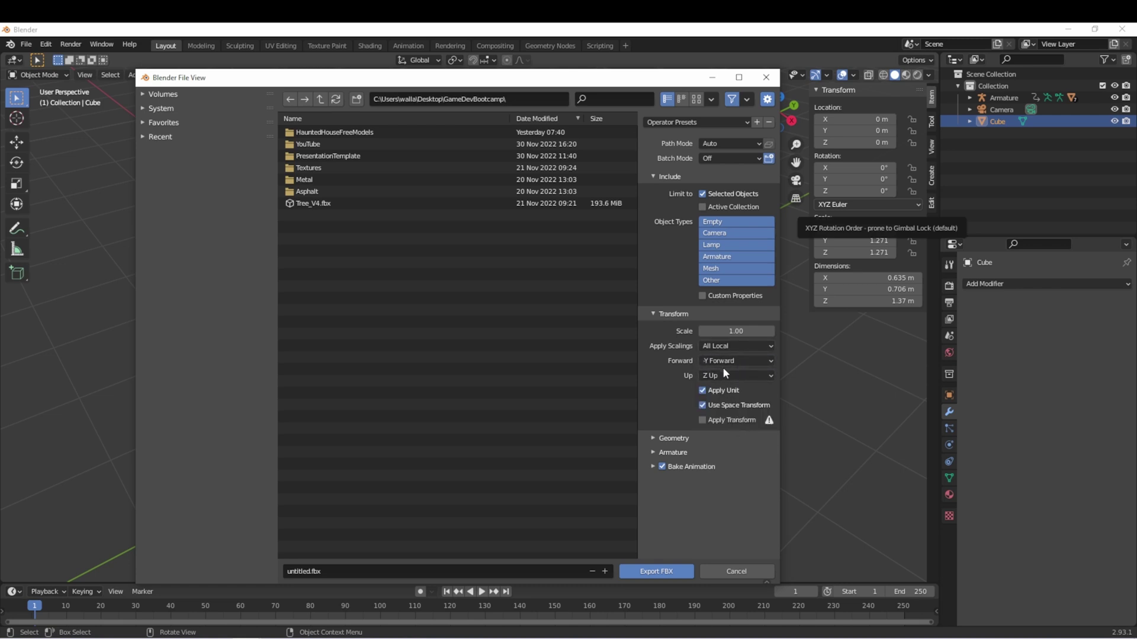
mouse_move(527, 81)
left_mouse_down()
mouse_move(628, 444)
mouse_move(604, 444)
mouse_move(528, 233)
mouse_move(527, 67)
left_mouse_up()
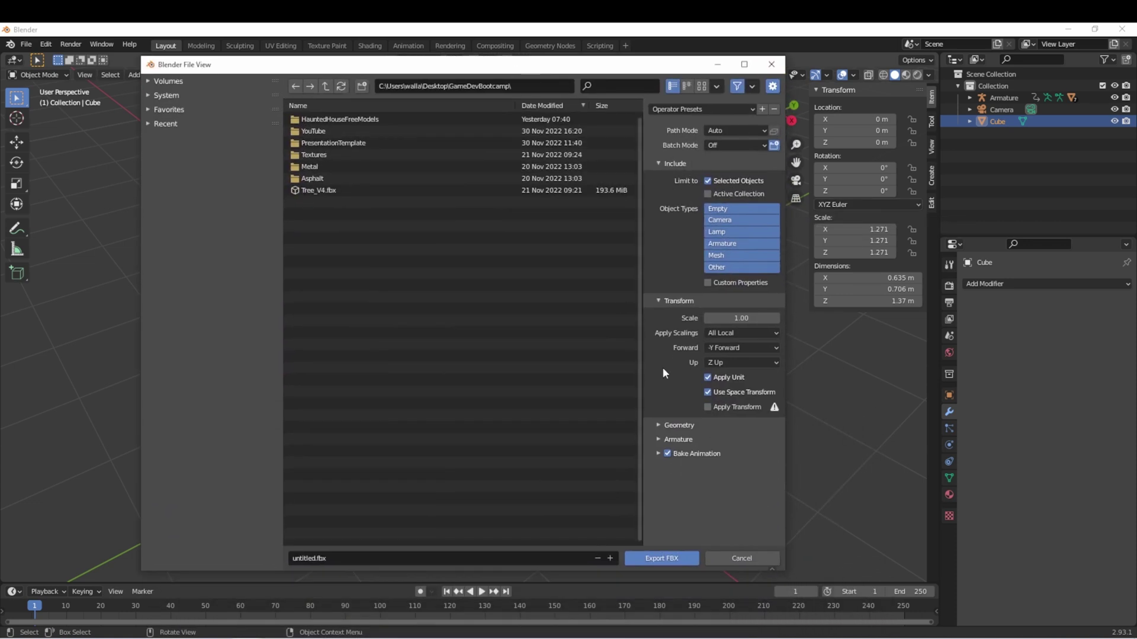
Turn off Bake Animation, name the export file Chair.fbx, and close the export dialog without exporting.
left_click(667, 454)
left_click(376, 557)
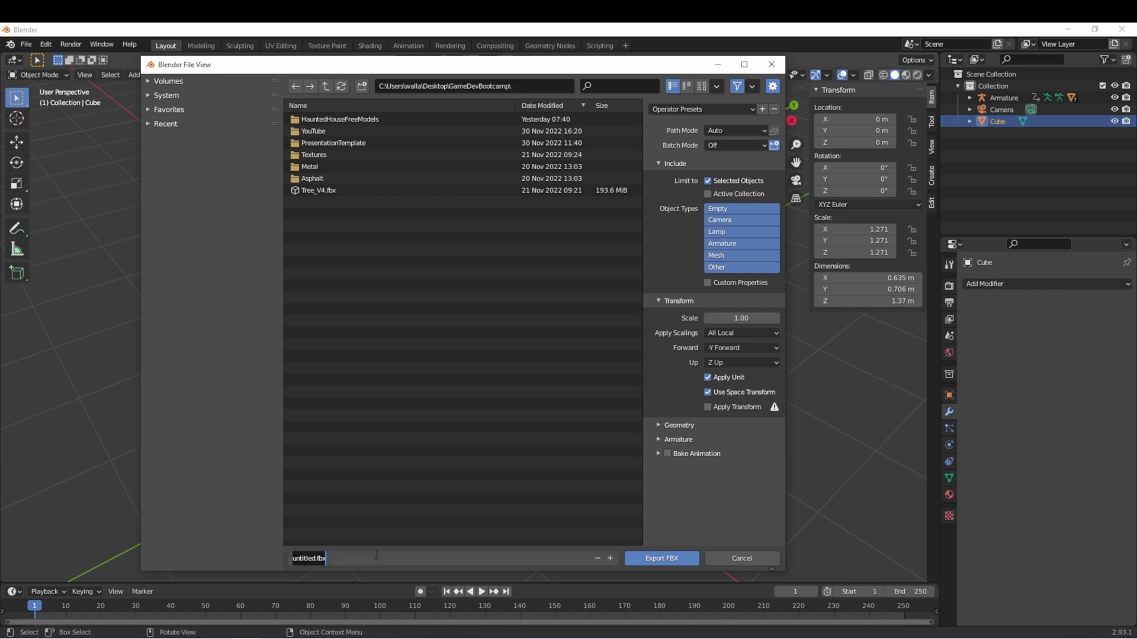
type("Chair")
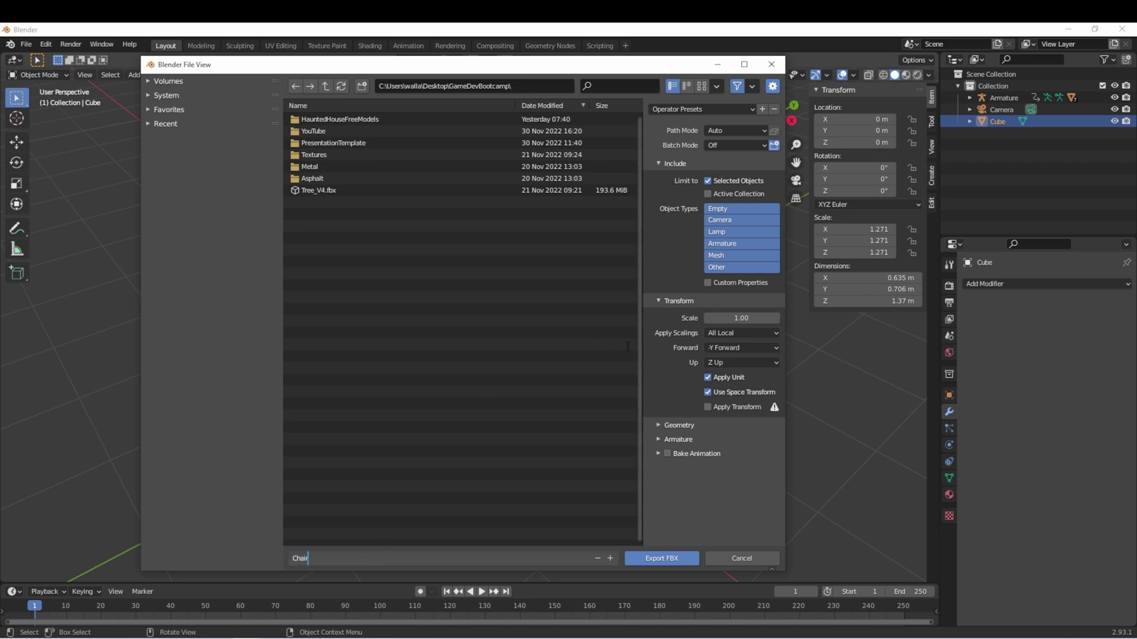
key("Return")
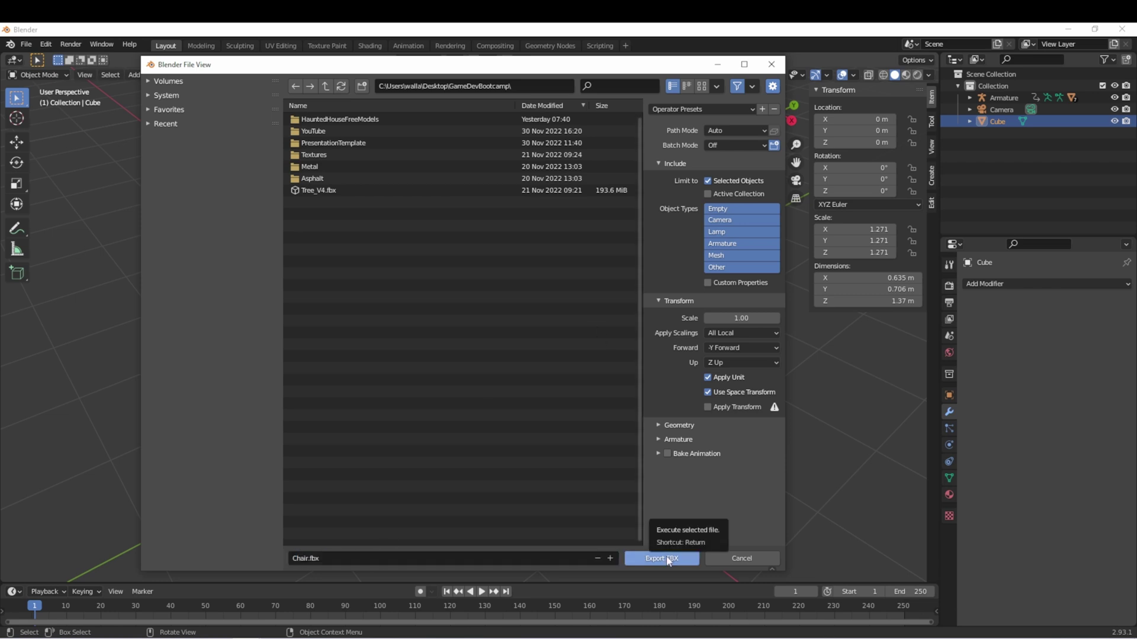
left_click(771, 559)
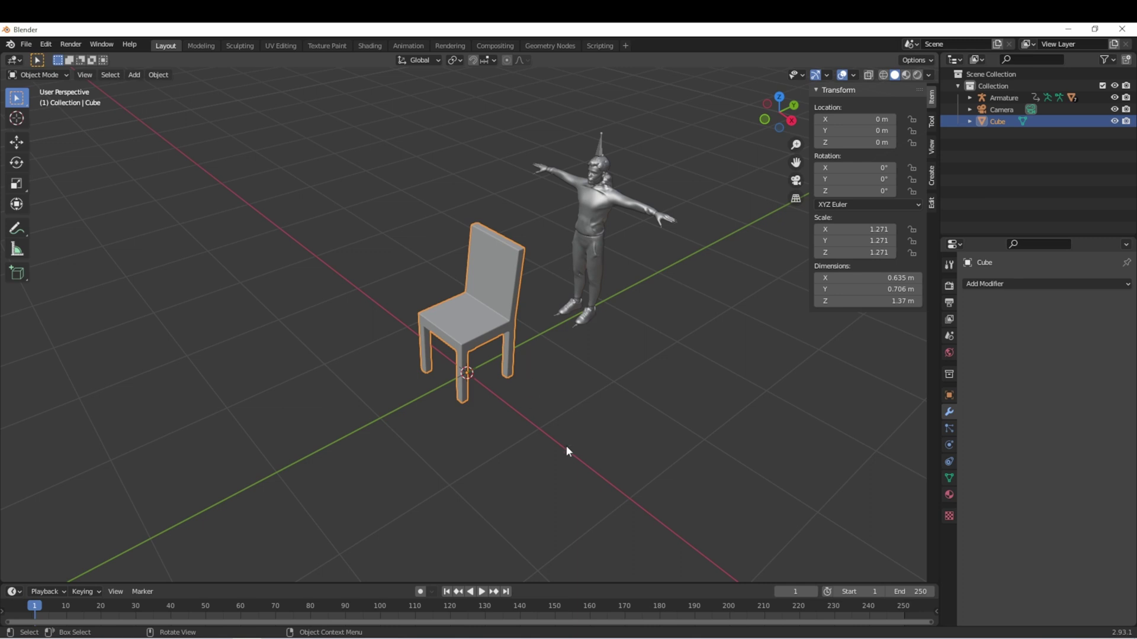
Turn on the Face Orientation overlay to check the chair's normals.
right_click(596, 421)
scroll(386, 336, "up", 2)
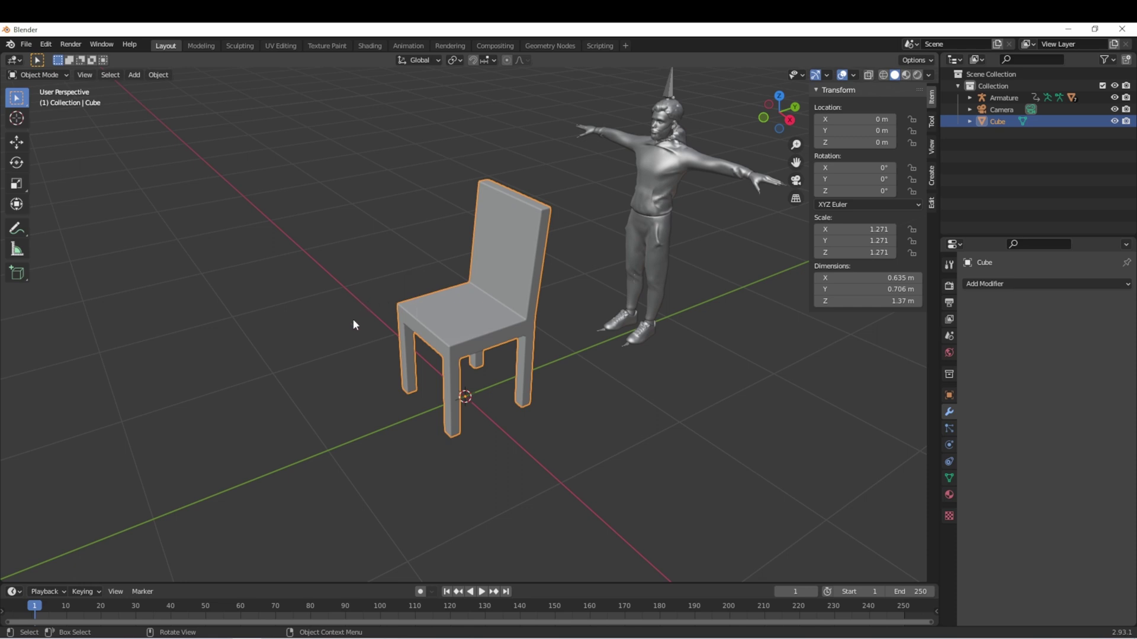
left_click_drag(249, 315, 281, 302)
left_click(473, 319)
middle_click_drag(353, 299, 314, 313)
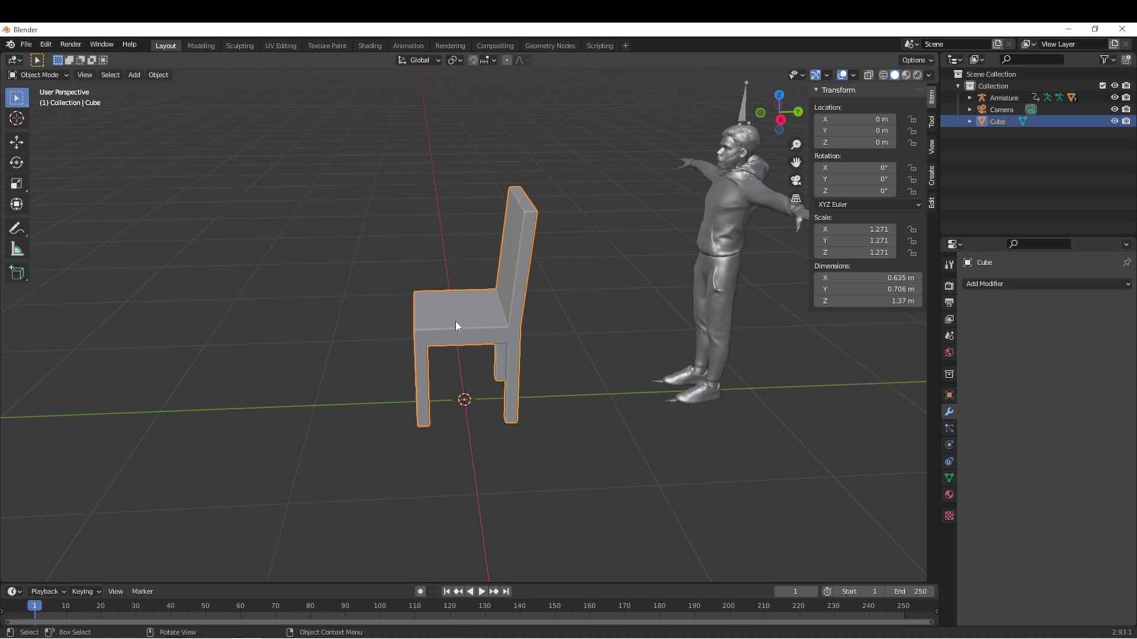
middle_click_drag(456, 321, 460, 290)
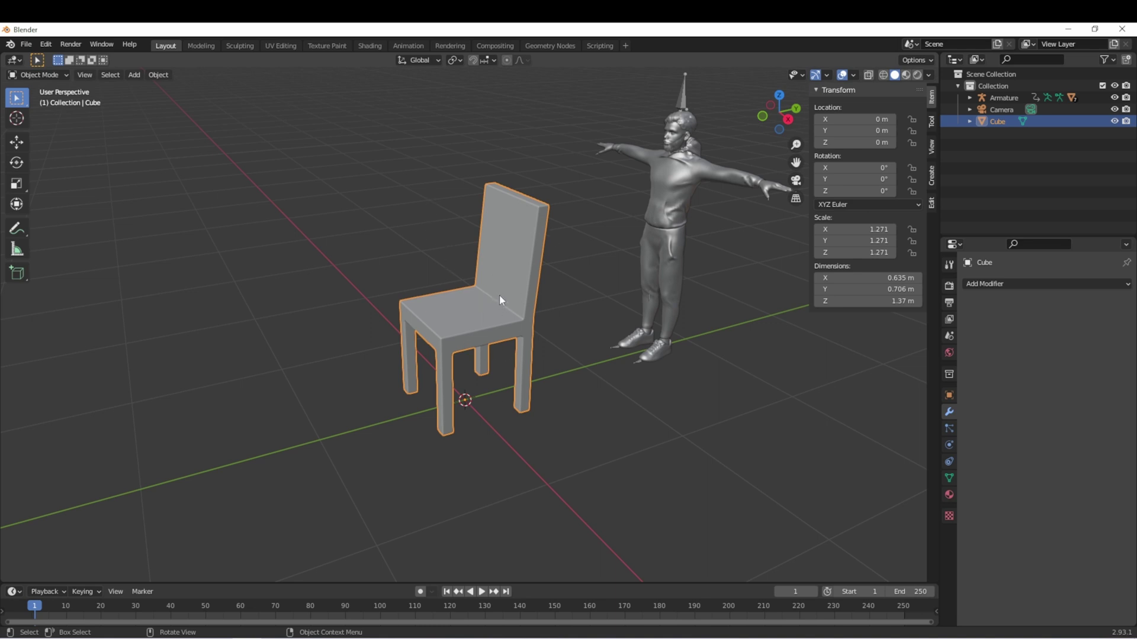
left_click(853, 74)
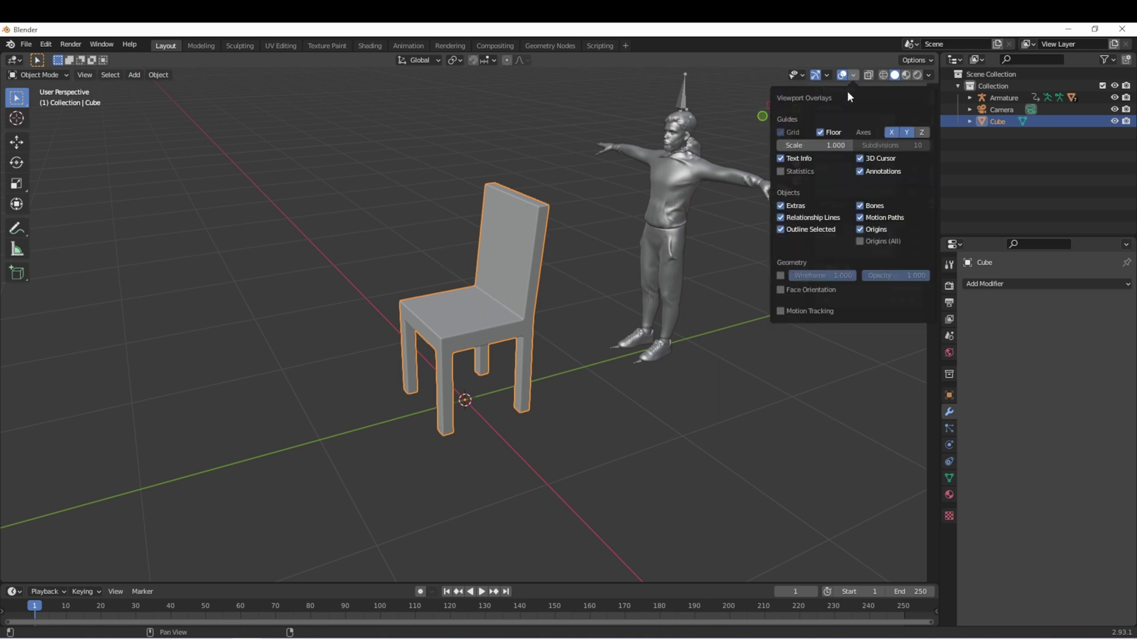
left_click(780, 290)
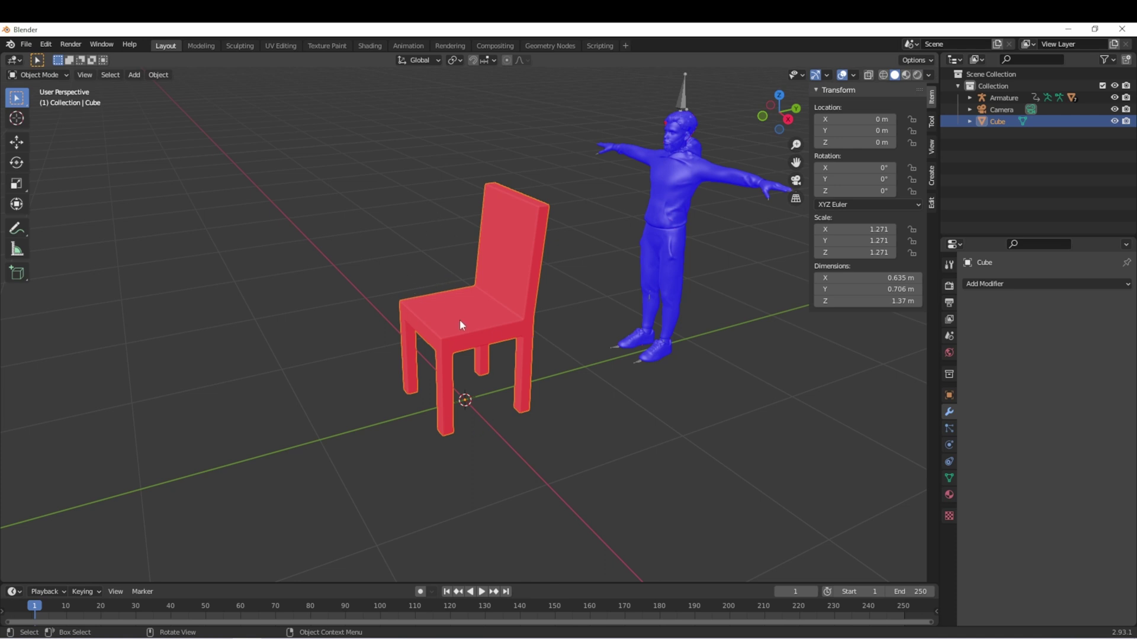
Flip the normals of all the chair's faces in Edit Mode, and return to Object Mode.
middle_click_drag(483, 347, 479, 220)
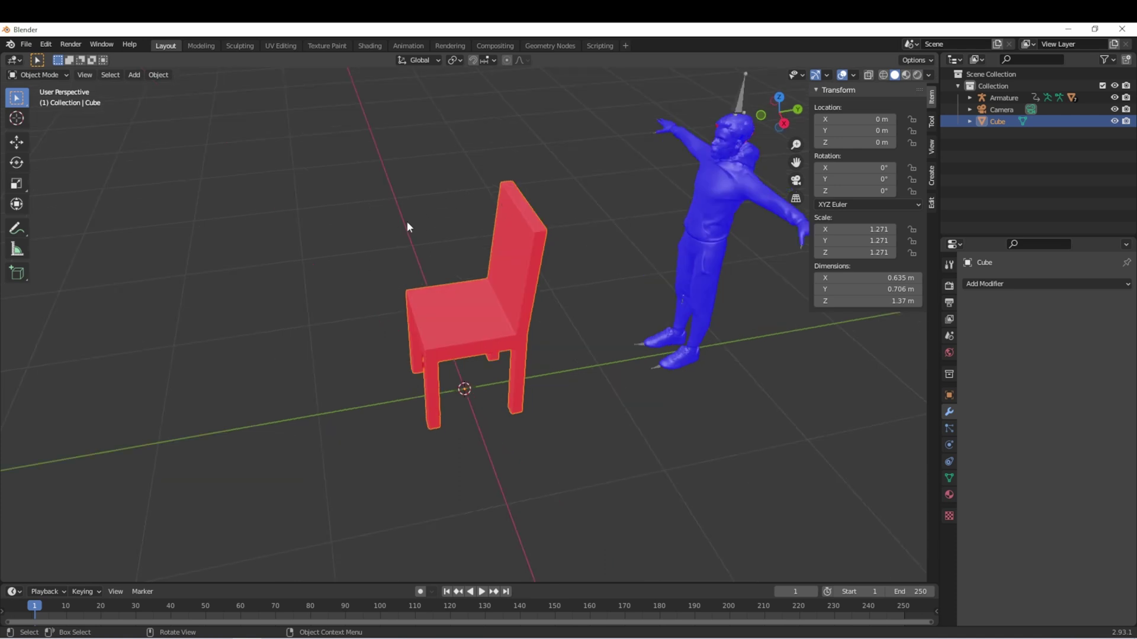
scroll(433, 310, "up", 8)
middle_click_drag(427, 300, 471, 256)
scroll(471, 254, "down", 8)
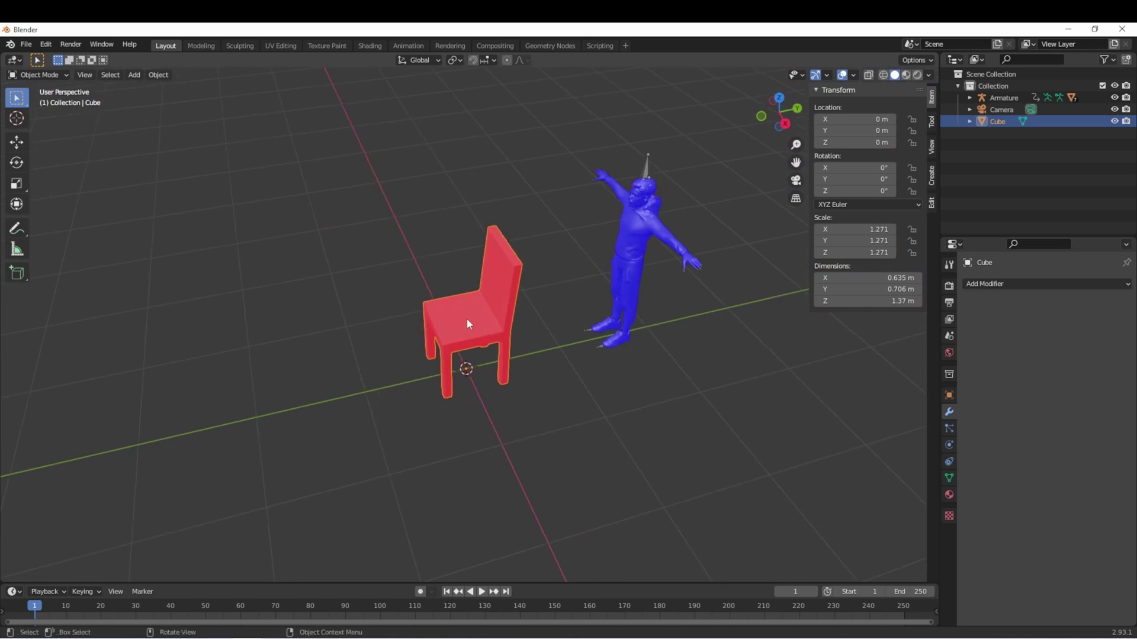
middle_click_drag(466, 324, 503, 307)
key("Tab")
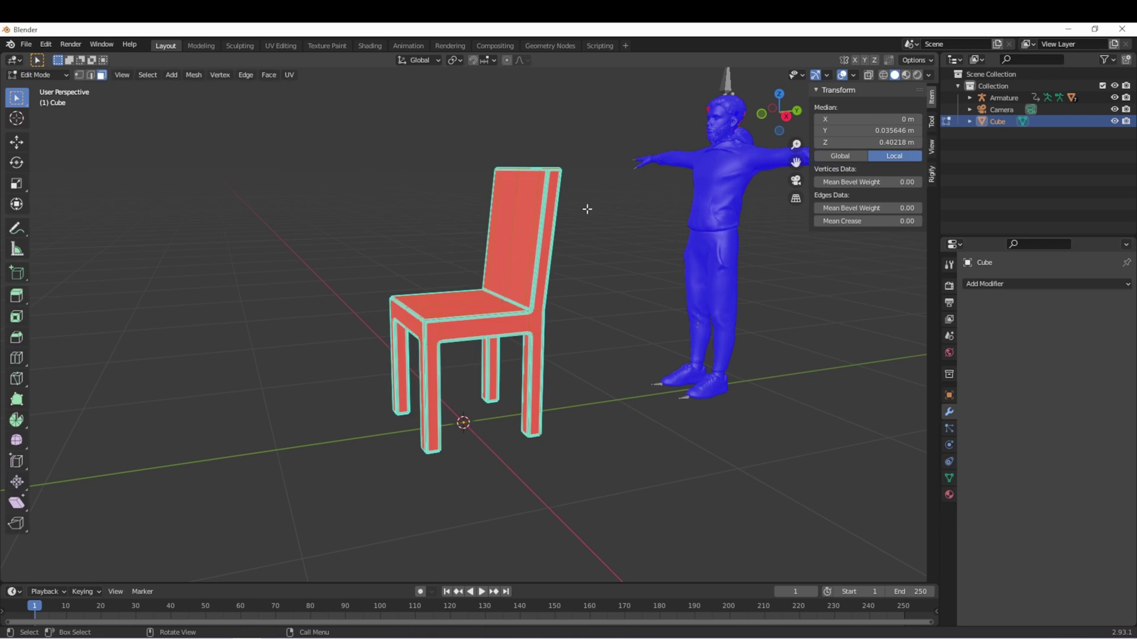
key("alt+n")
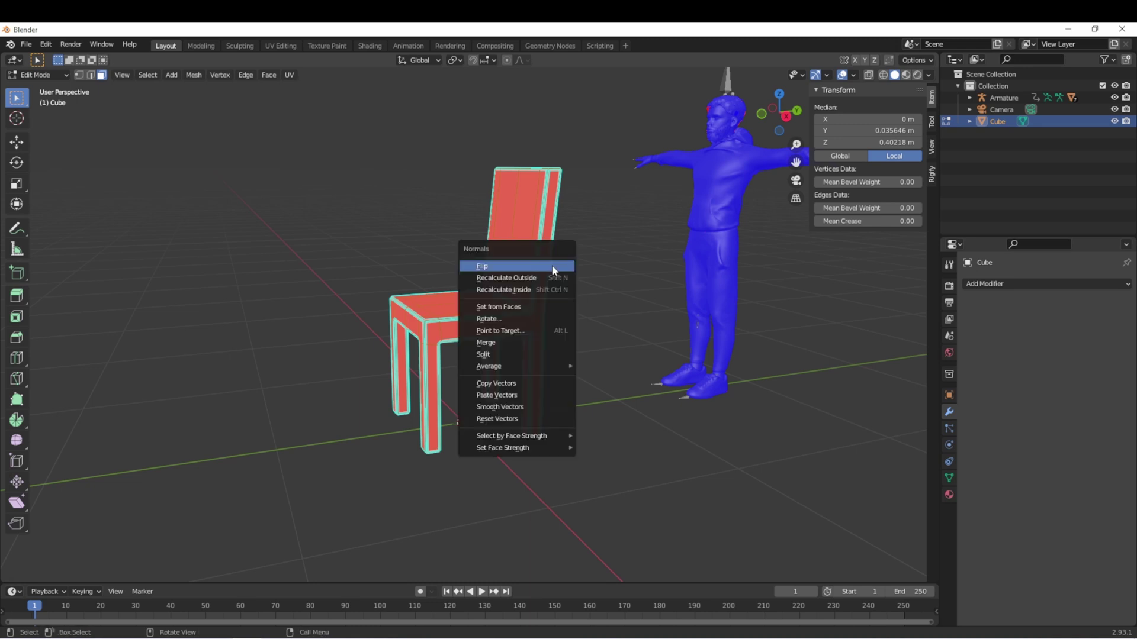
left_click(506, 267)
key("Tab")
mouse_move(413, 226)
middle_mouse_down()
mouse_move(421, 283)
mouse_move(507, 256)
mouse_move(583, 253)
mouse_move(444, 278)
mouse_move(343, 278)
mouse_move(401, 275)
middle_mouse_up()
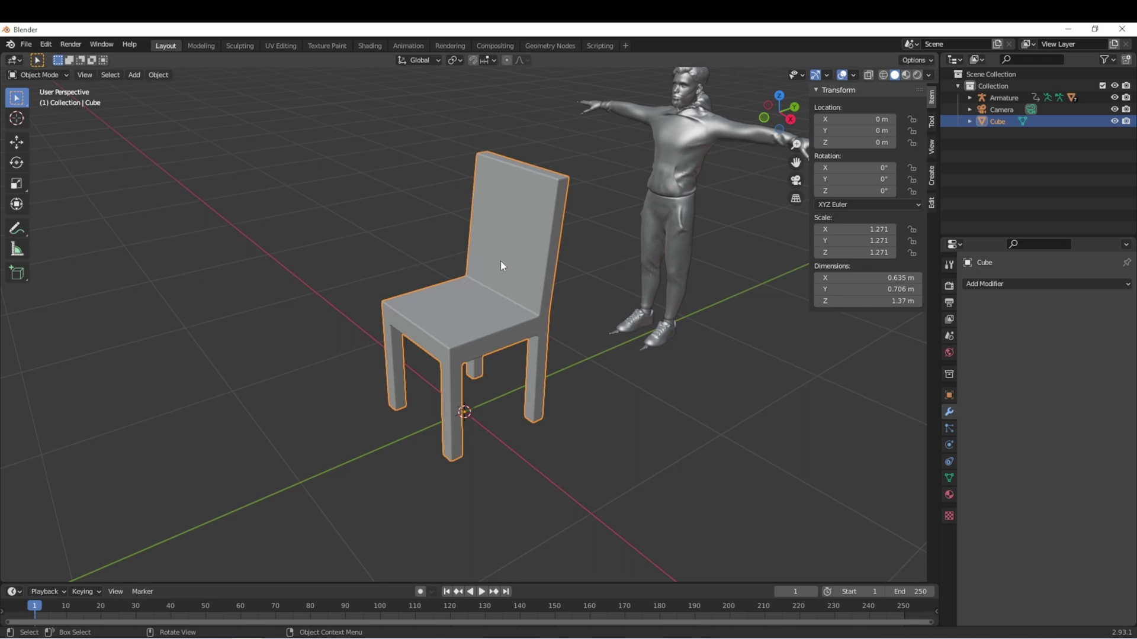
Unwrap all the chair's faces with Smart UV Project using an island margin of 0.01.
key("a")
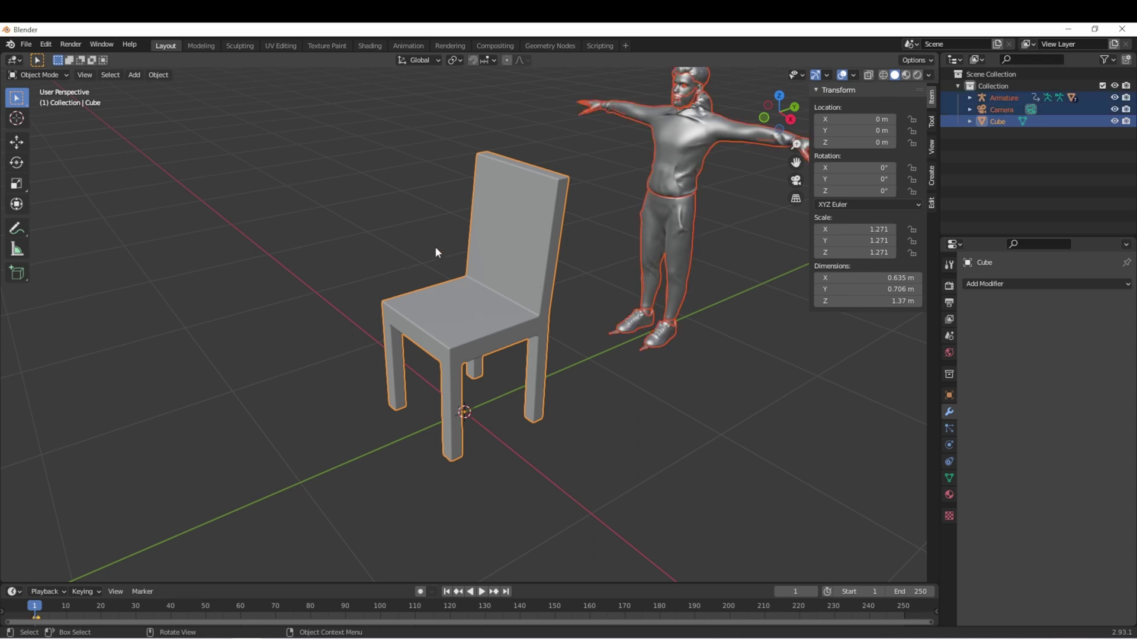
key("Tab")
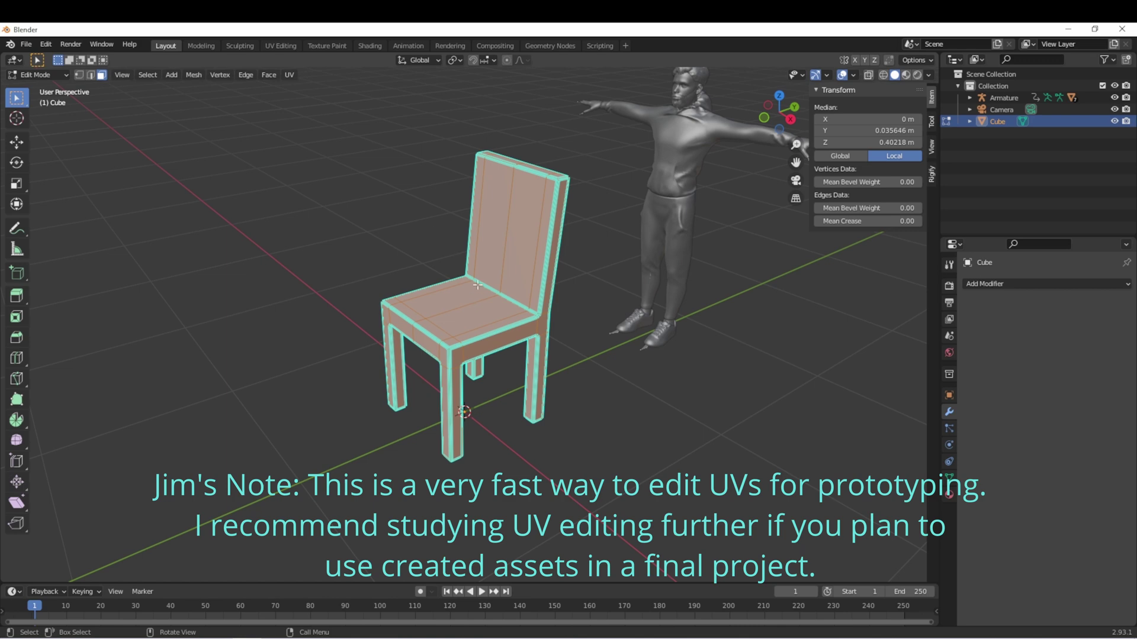
key("u")
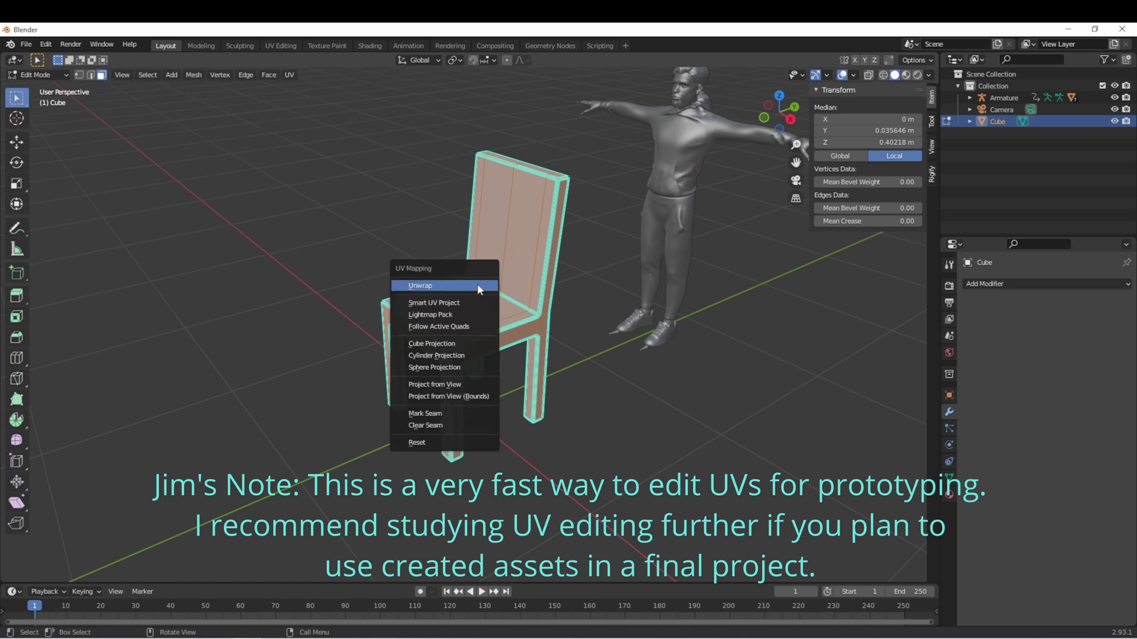
left_click(434, 302)
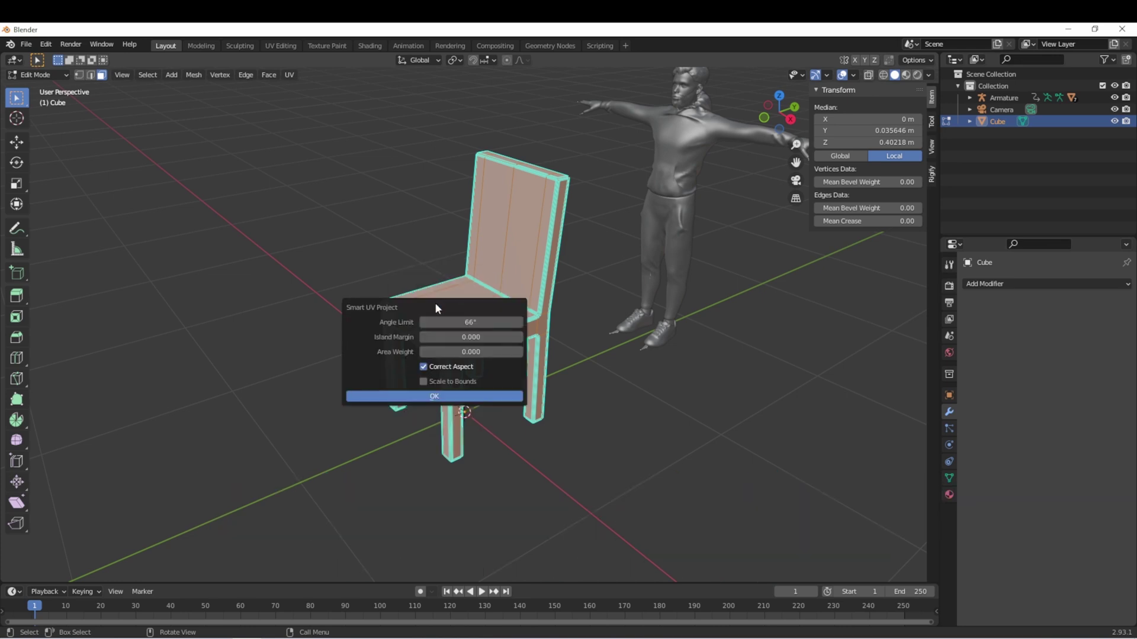
left_click(466, 336)
type("0.0")
type("1")
key("Return")
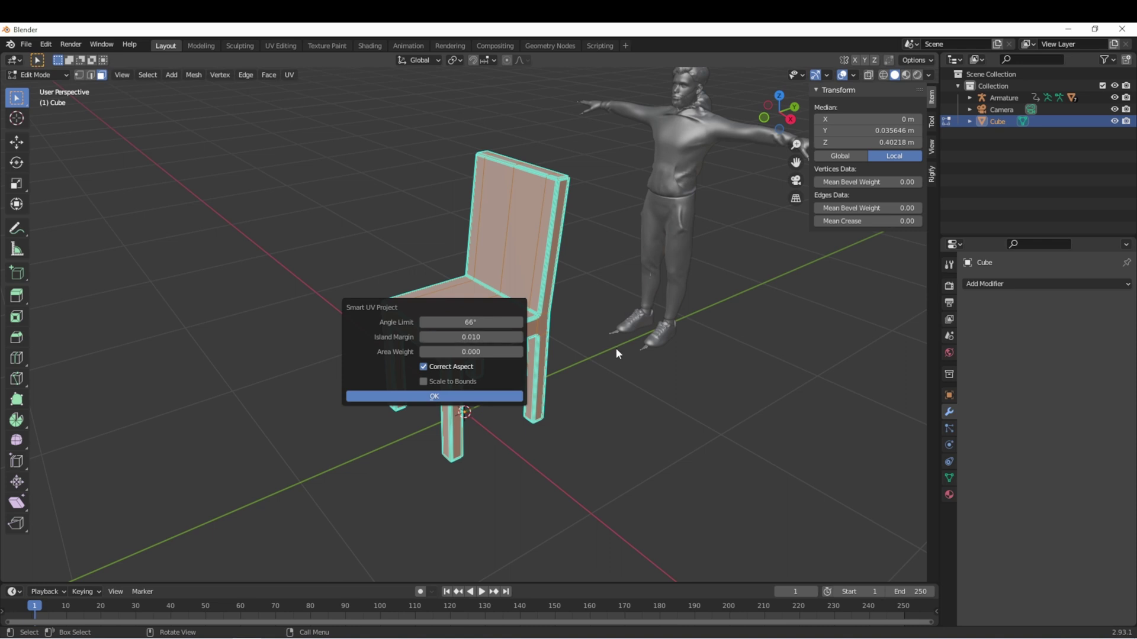
left_click(475, 398)
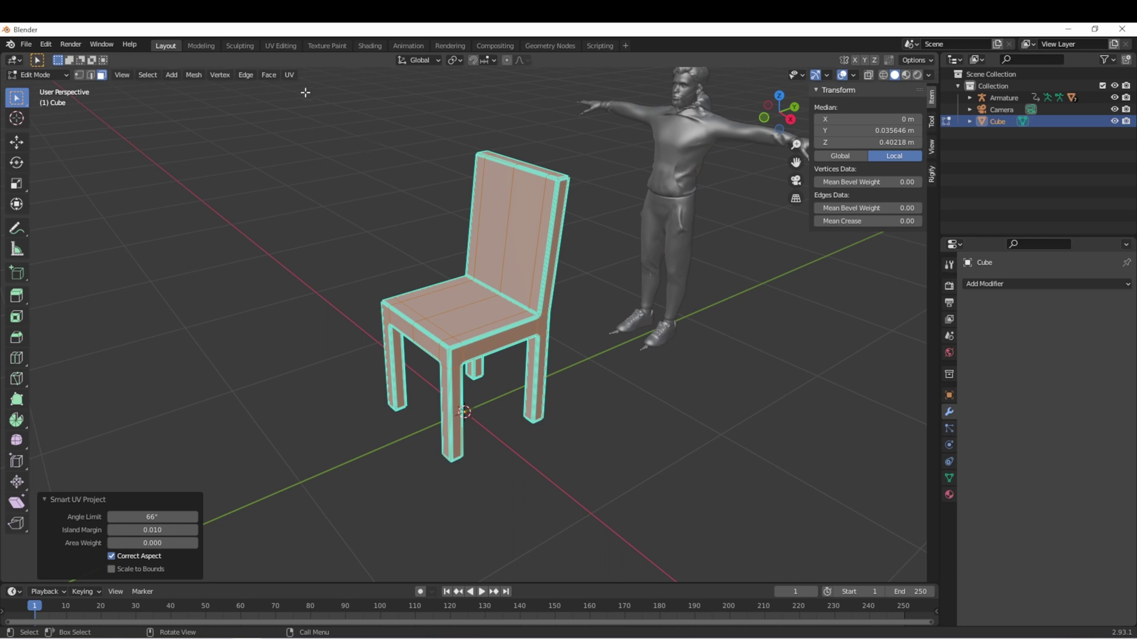
Examine the chair's unwrapped UV layout in the UV Editing workspace.
left_click(280, 46)
scroll(247, 332, "up", 5)
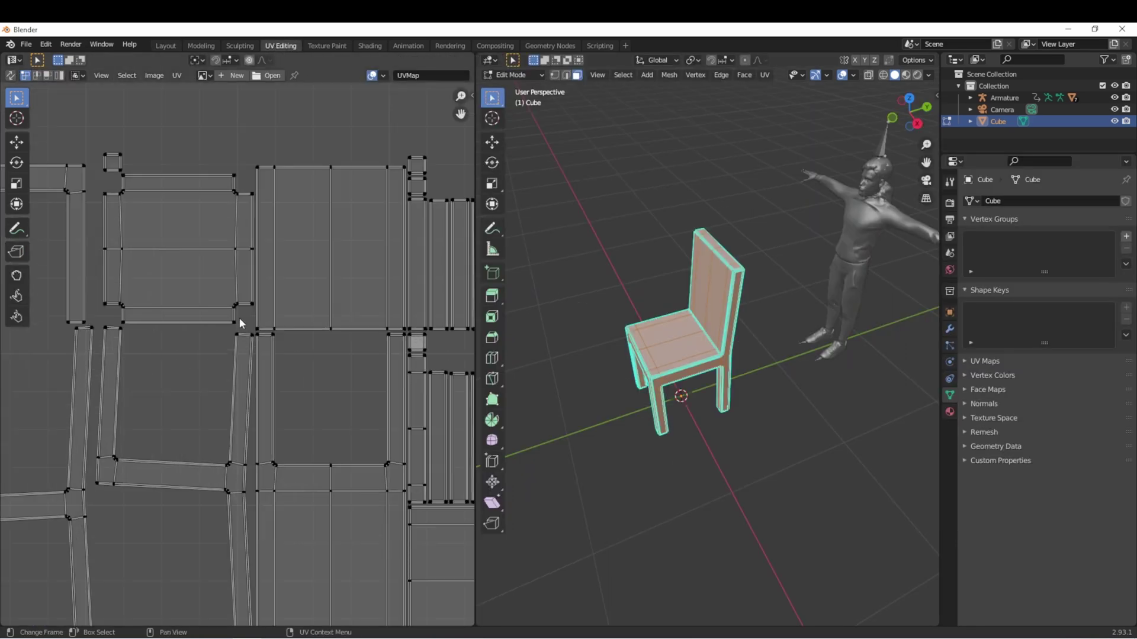
scroll(234, 352, "down", 2)
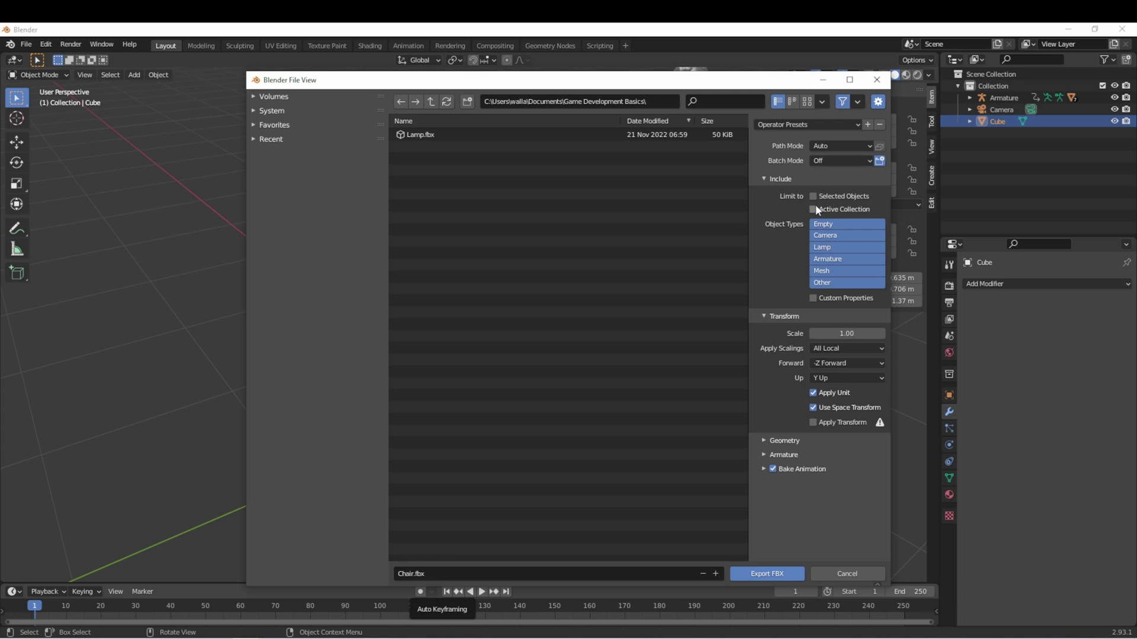
Export only the selected chair as Chair.fbx with -Y Forward, Z Up and Bake Animation off.
left_click(814, 197)
left_click(832, 364)
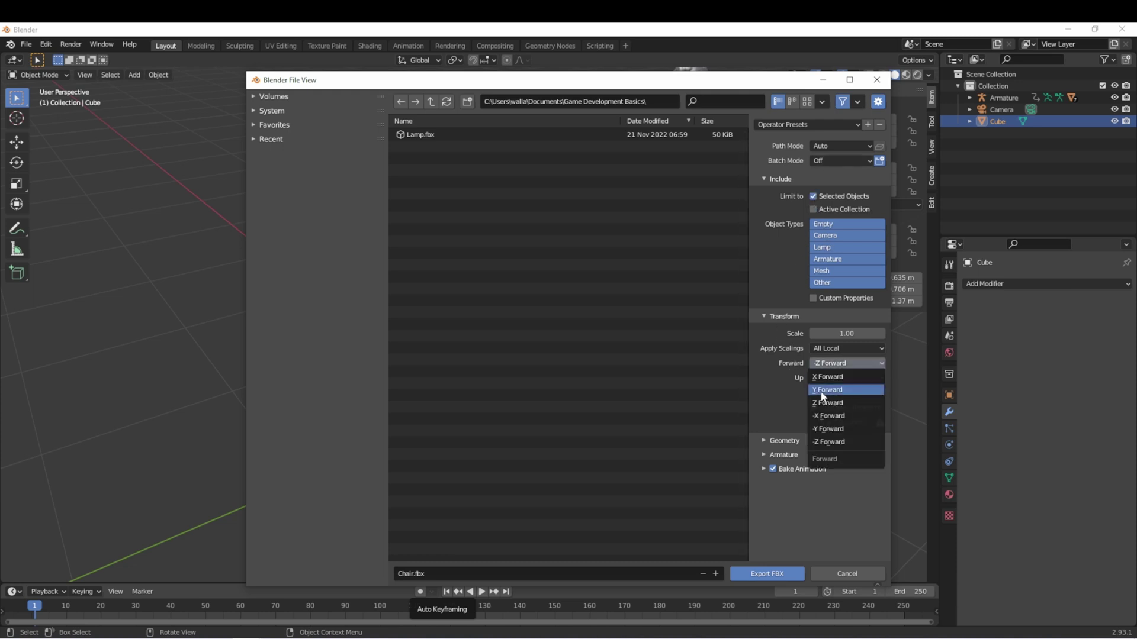
left_click(829, 432)
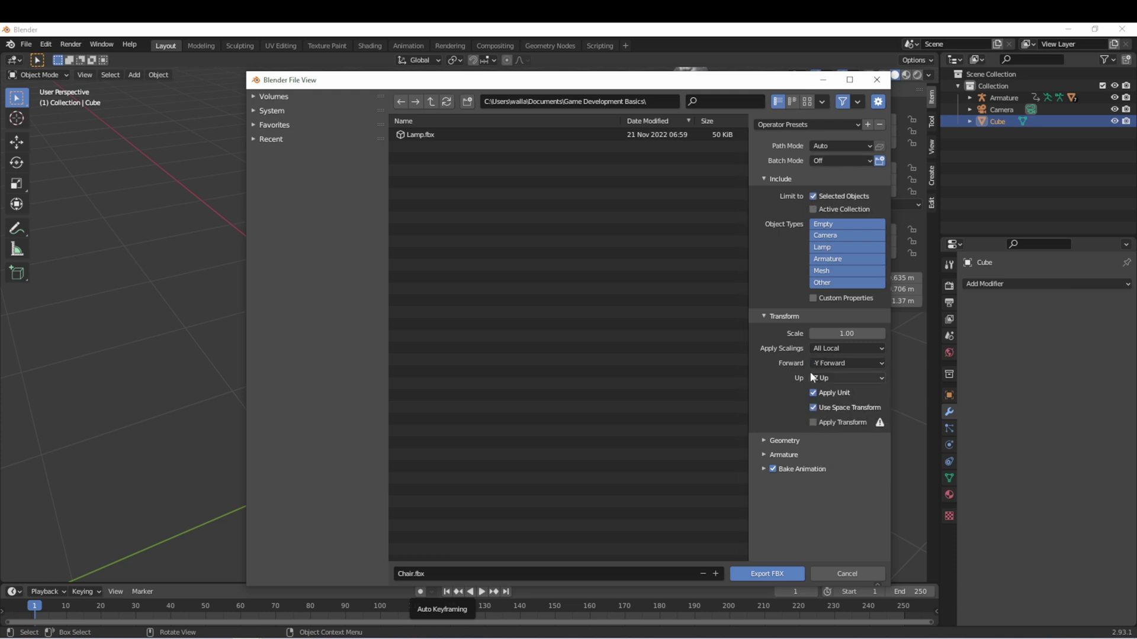
left_click(763, 469)
left_click(773, 469)
left_click(443, 574)
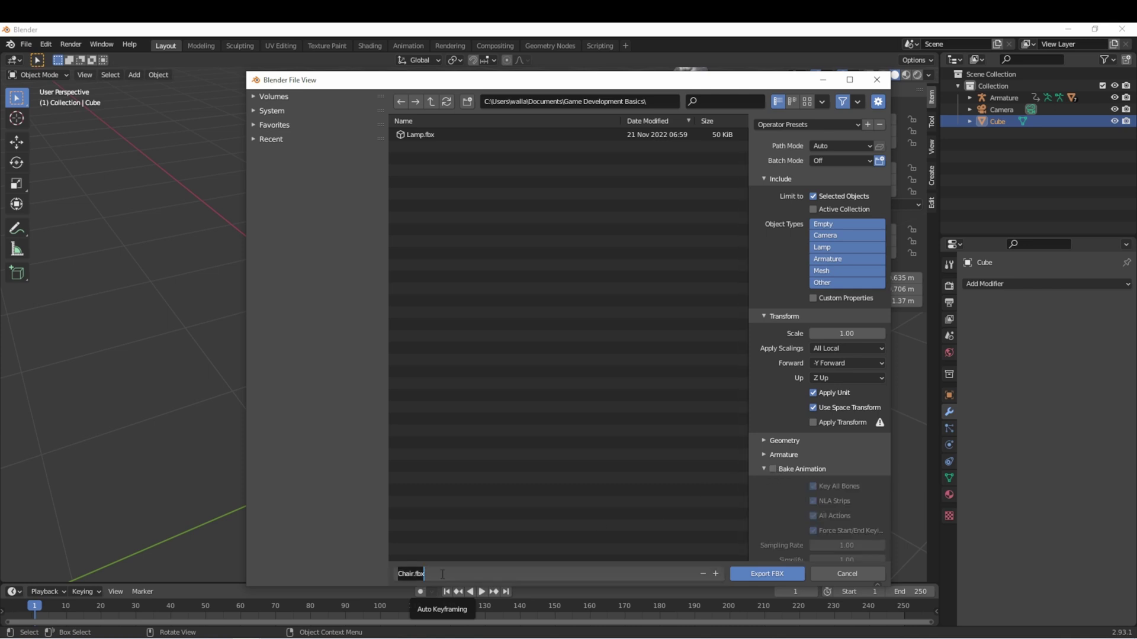
left_click(766, 573)
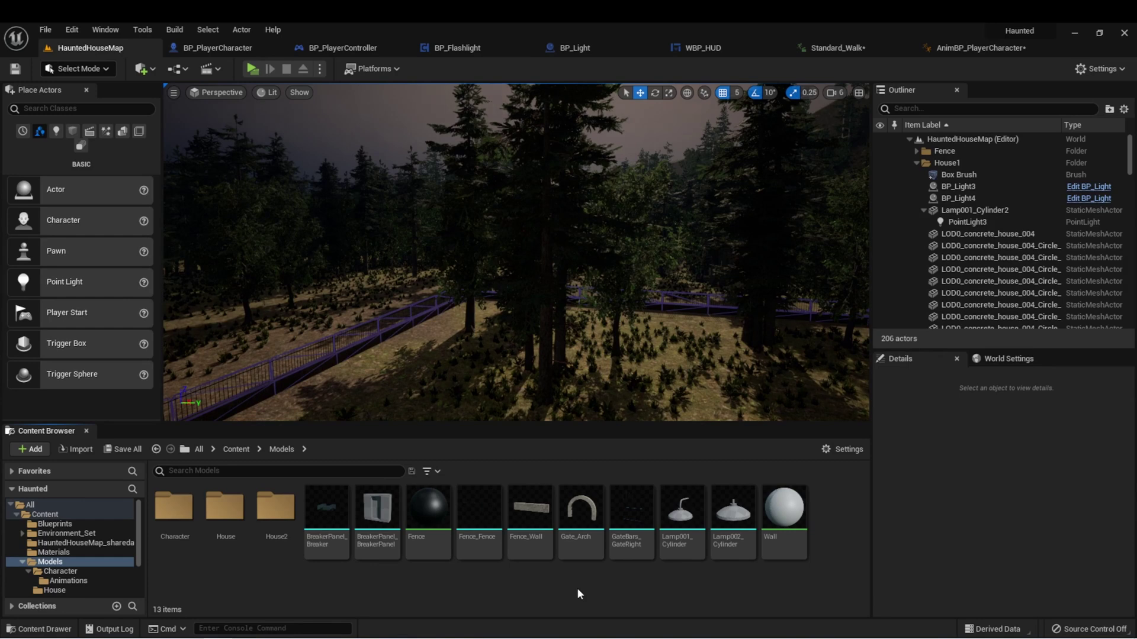
Import the Chair FBX into the Models folder with Material Import Method set to Do Not Create Material, and clear the import log.
right_click(579, 590)
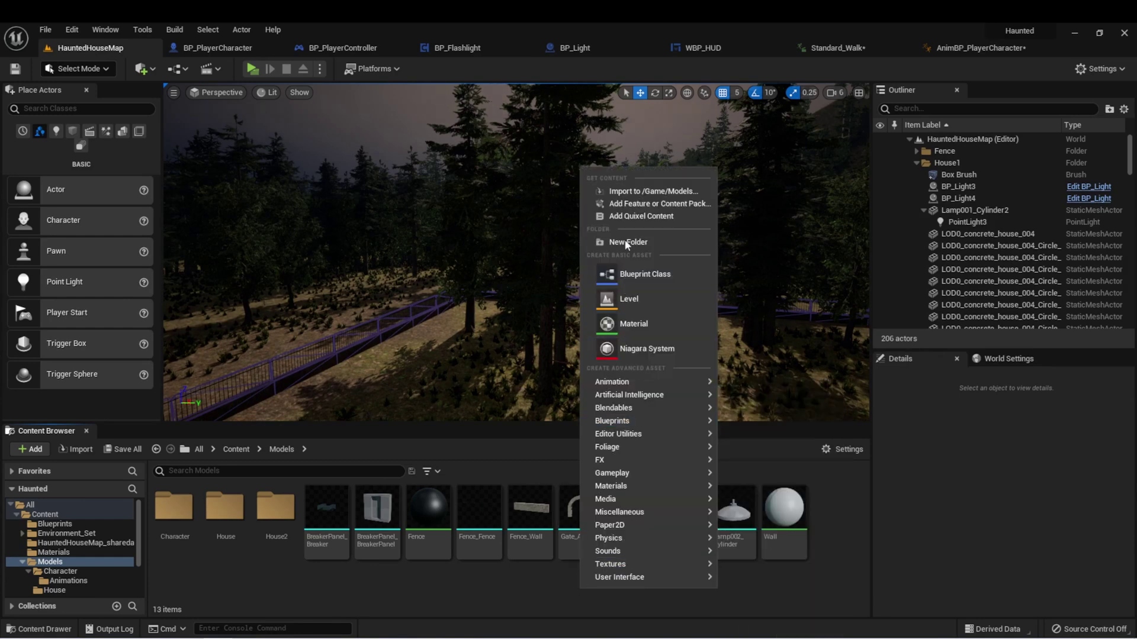
left_click(629, 197)
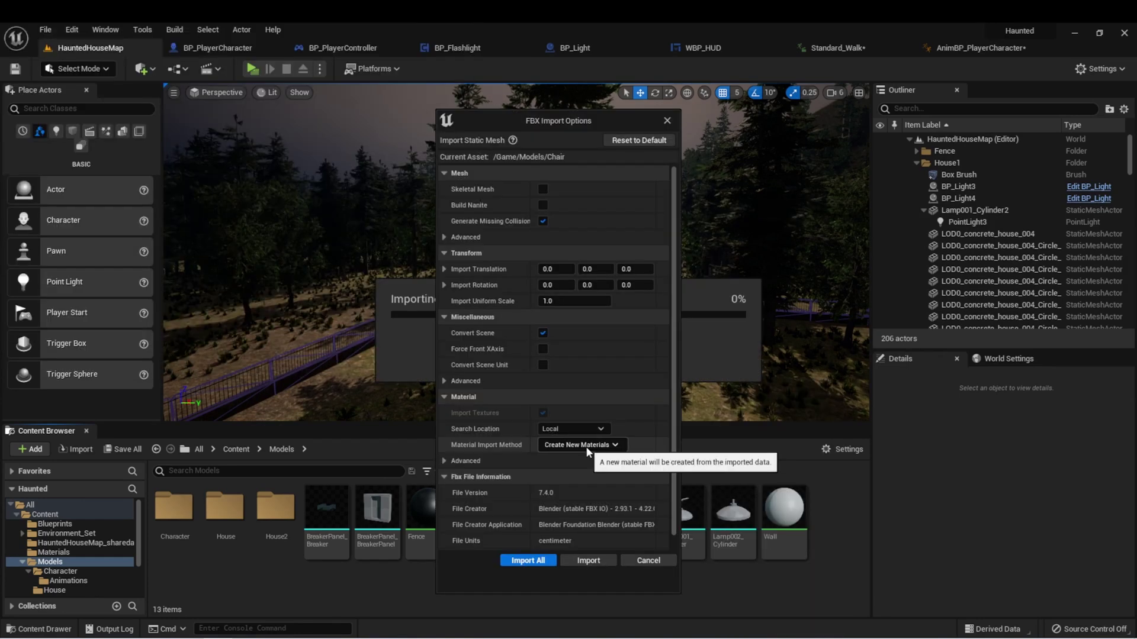
left_click(585, 445)
left_click(590, 489)
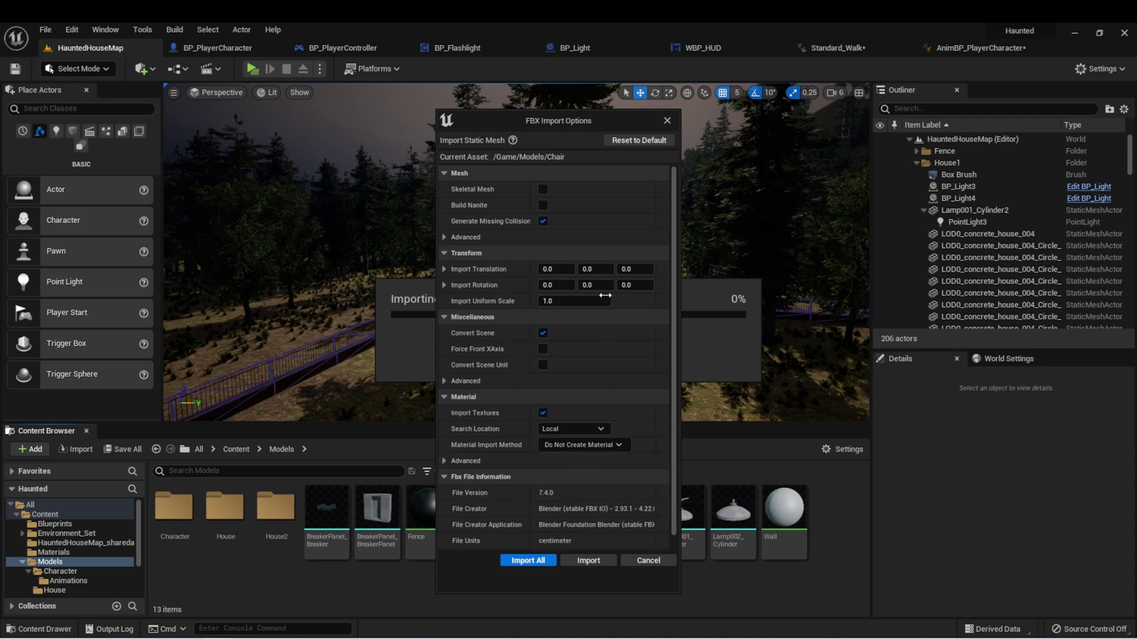
left_click(525, 560)
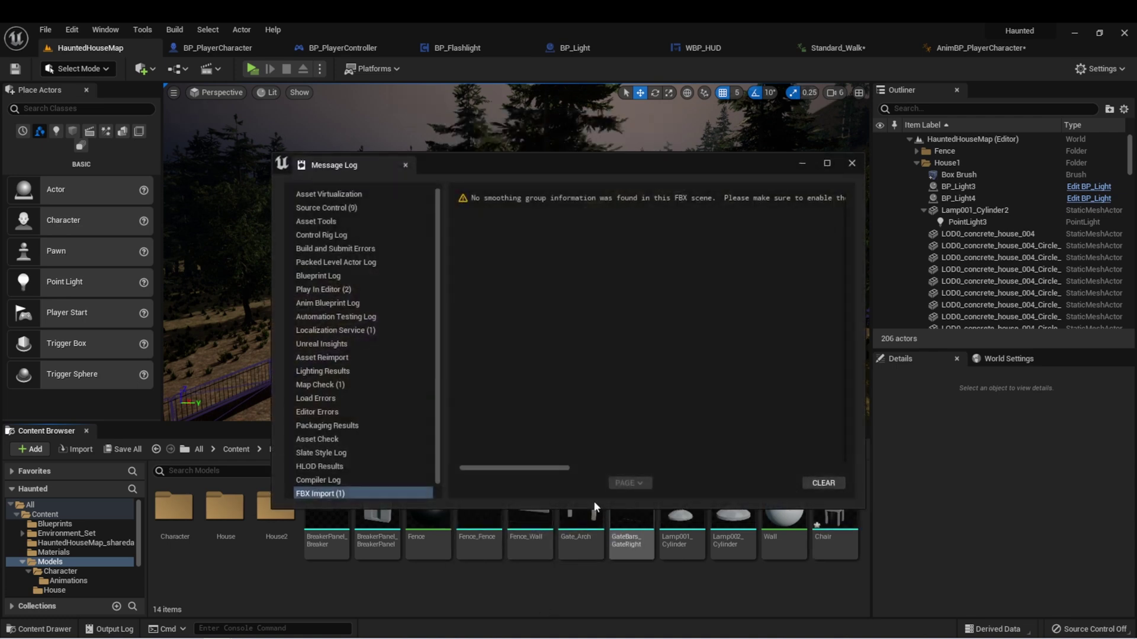
left_click(819, 482)
Open the imported Chair mesh and assign its Element 0 slot the material found by searching "redw".
double_click(825, 560)
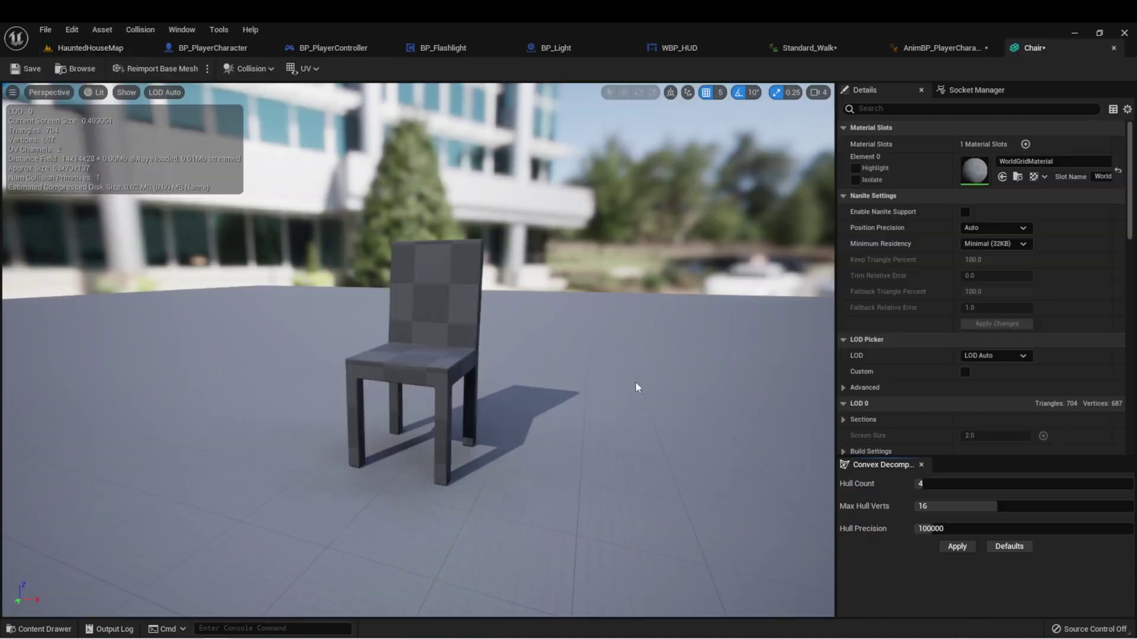
left_click(1022, 165)
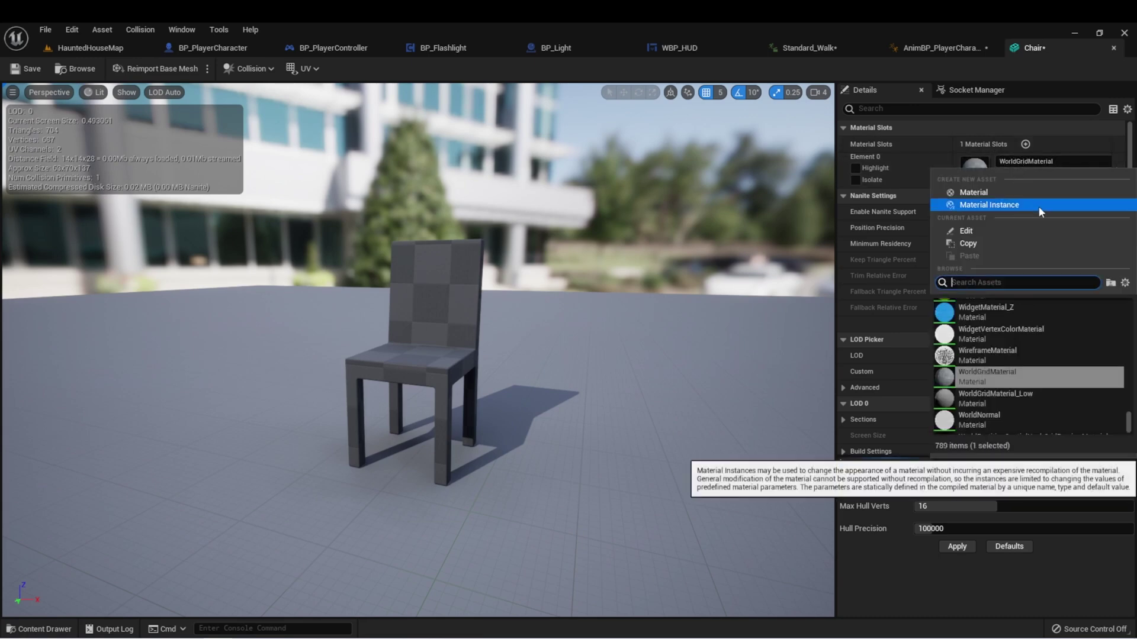
type("redw")
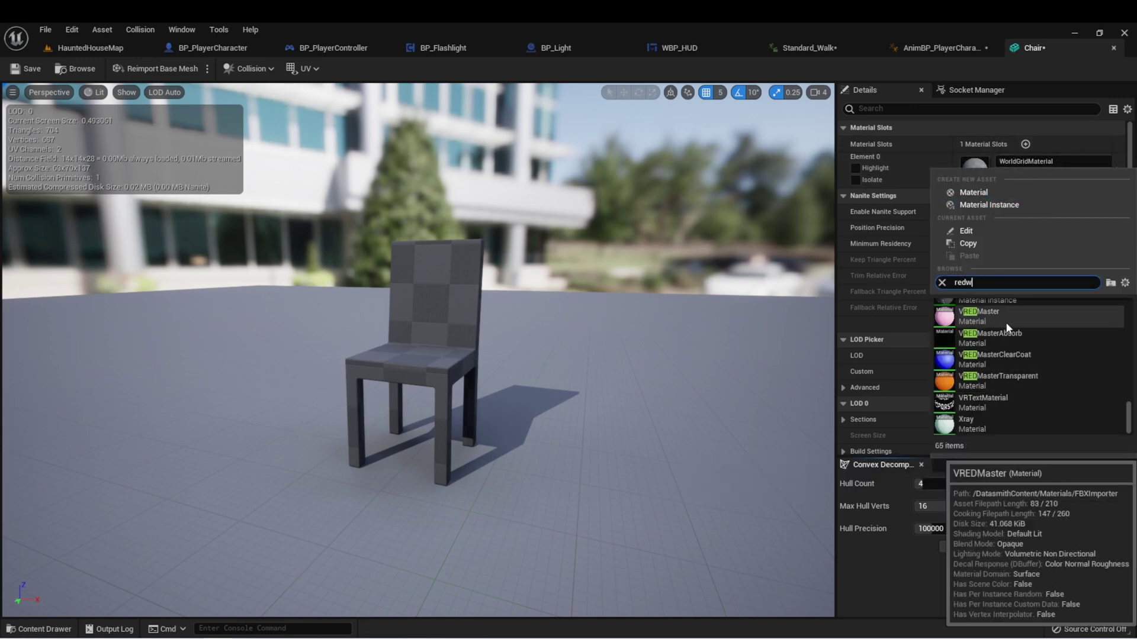
left_click(980, 311)
Examine the placed chairs and the surrounding dark rooms inside the house in HauntedHouseMap.
right_click_drag(418, 314, 456, 373)
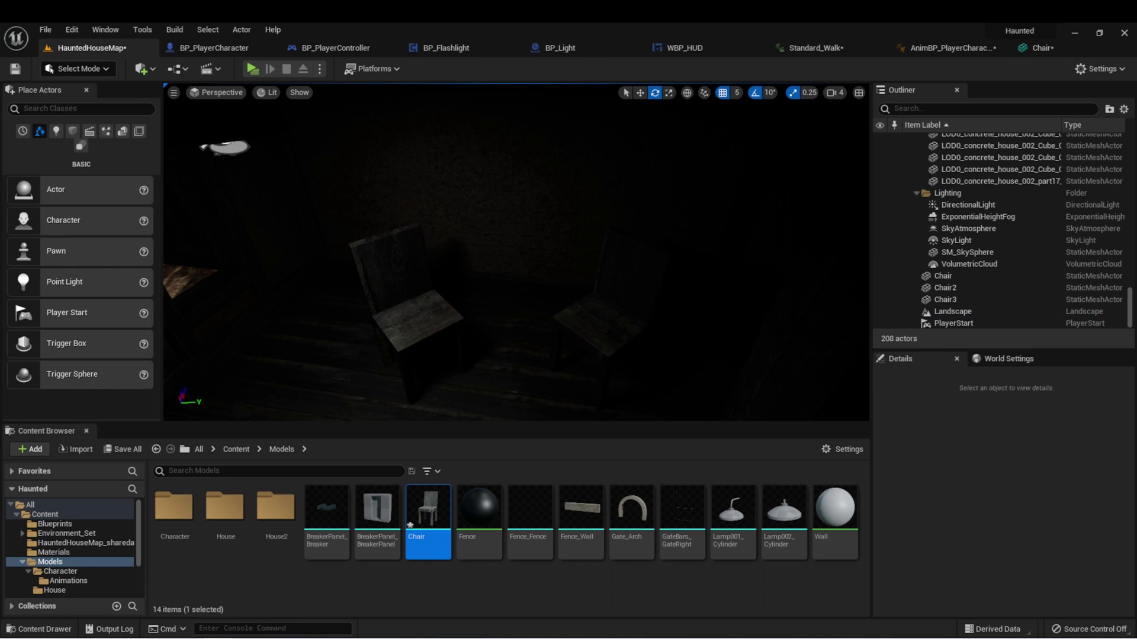
right_click_drag(427, 254, 267, 254)
right_click_drag(468, 254, 459, 267)
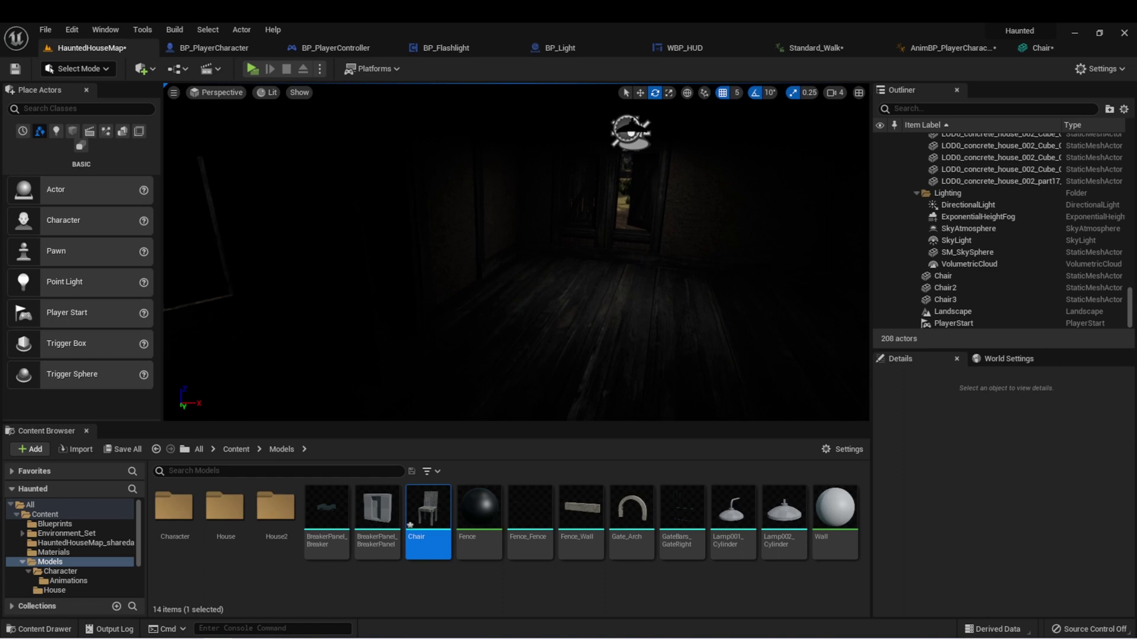
right_click_drag(458, 266, 438, 268)
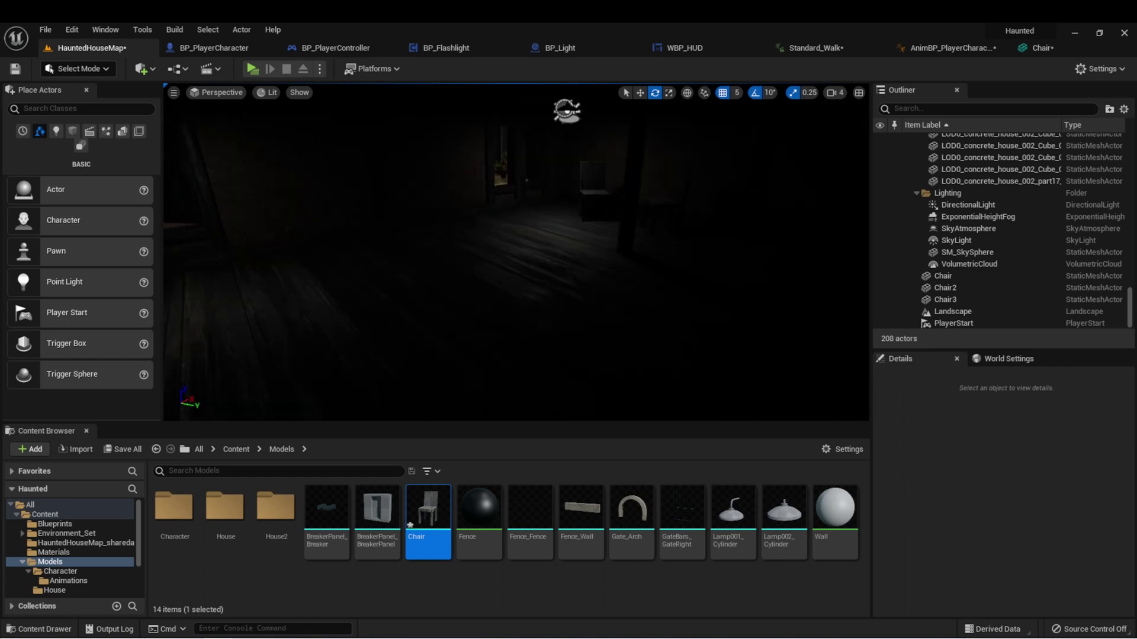
mouse_move(438, 267)
right_mouse_down()
mouse_move(456, 264)
mouse_move(435, 261)
right_mouse_up()
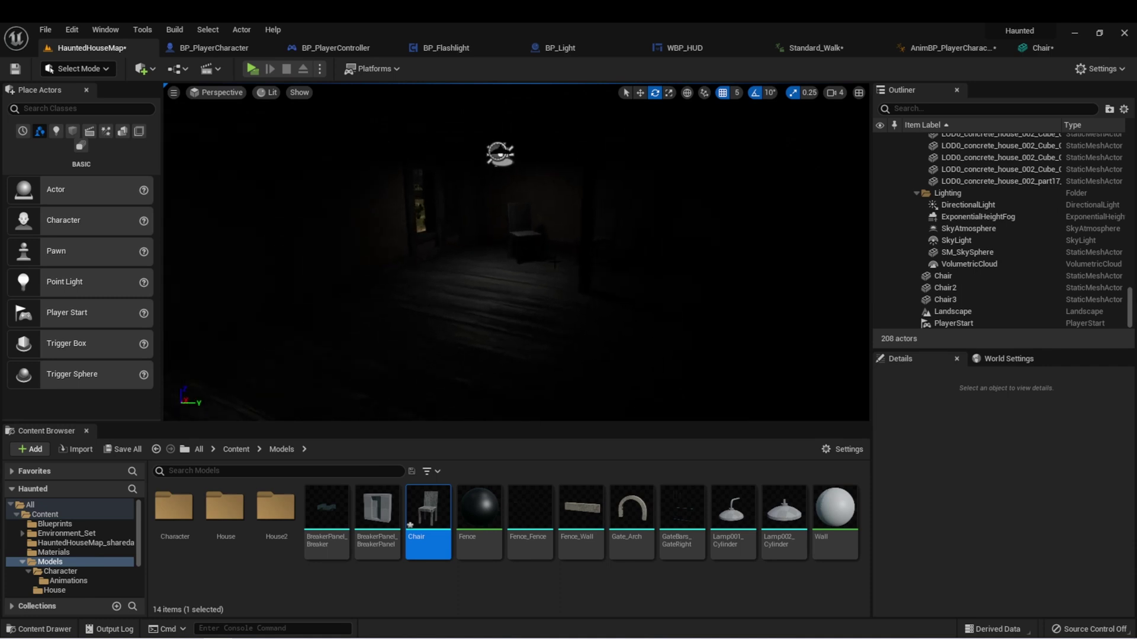